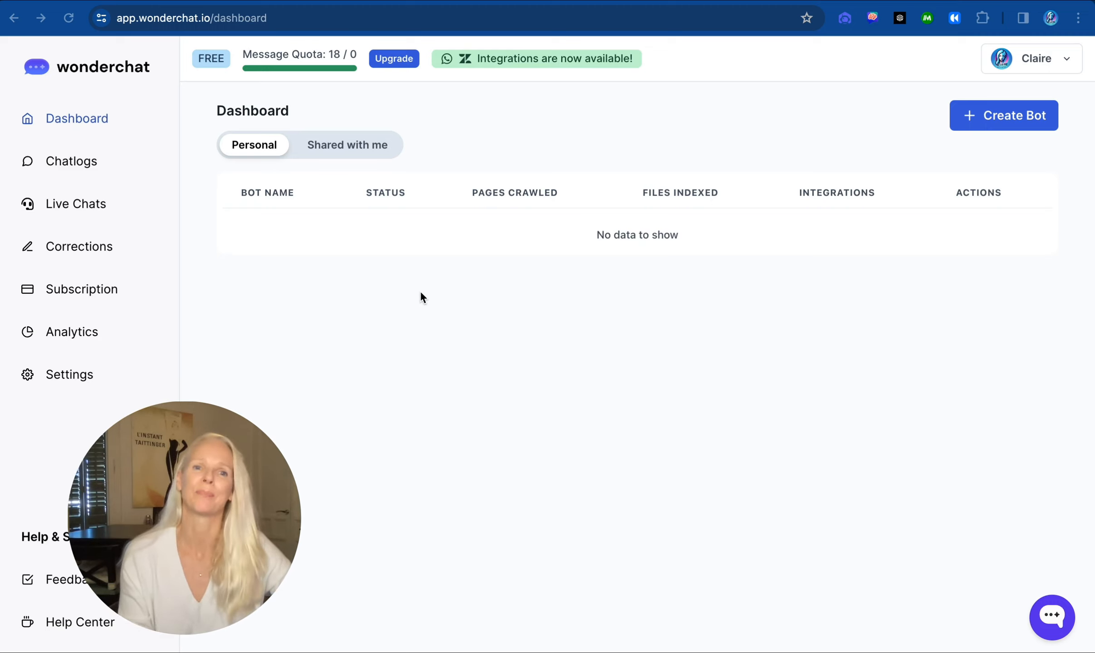
Step: Start creating a new bot from the dashboard and name it "AI Claire"
click(85, 118)
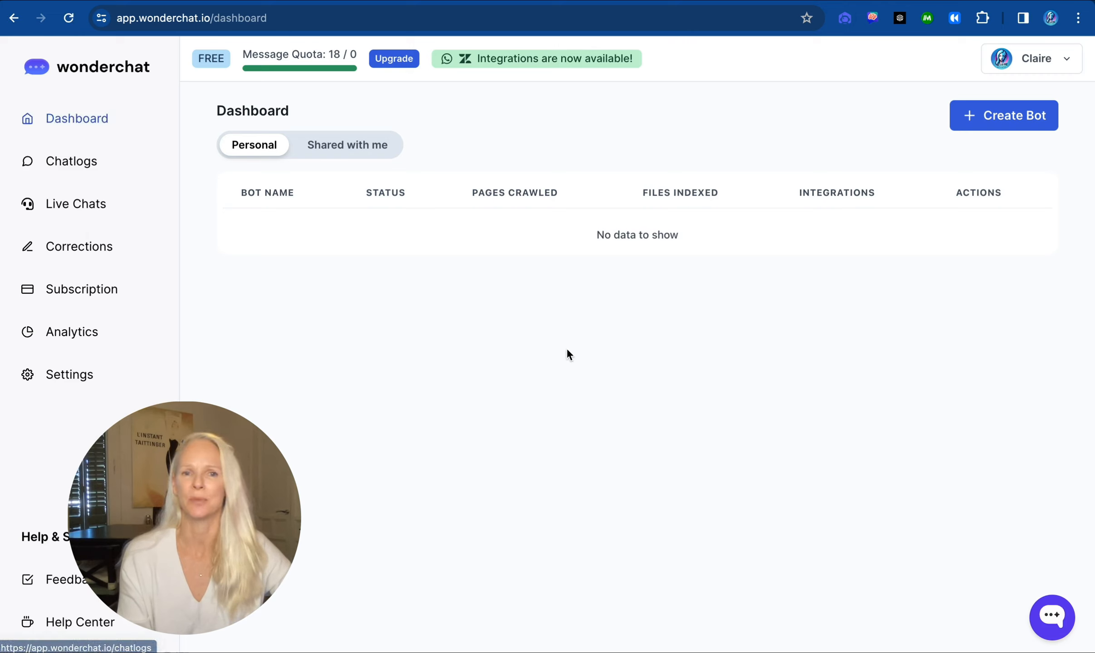
click(1008, 115)
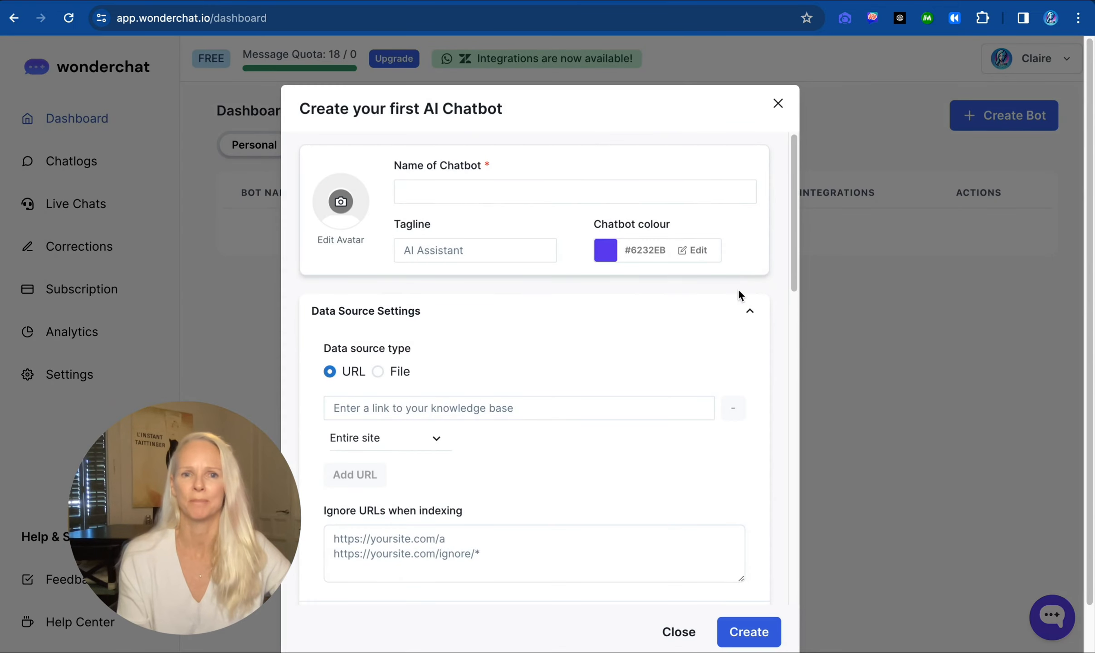
click(473, 193)
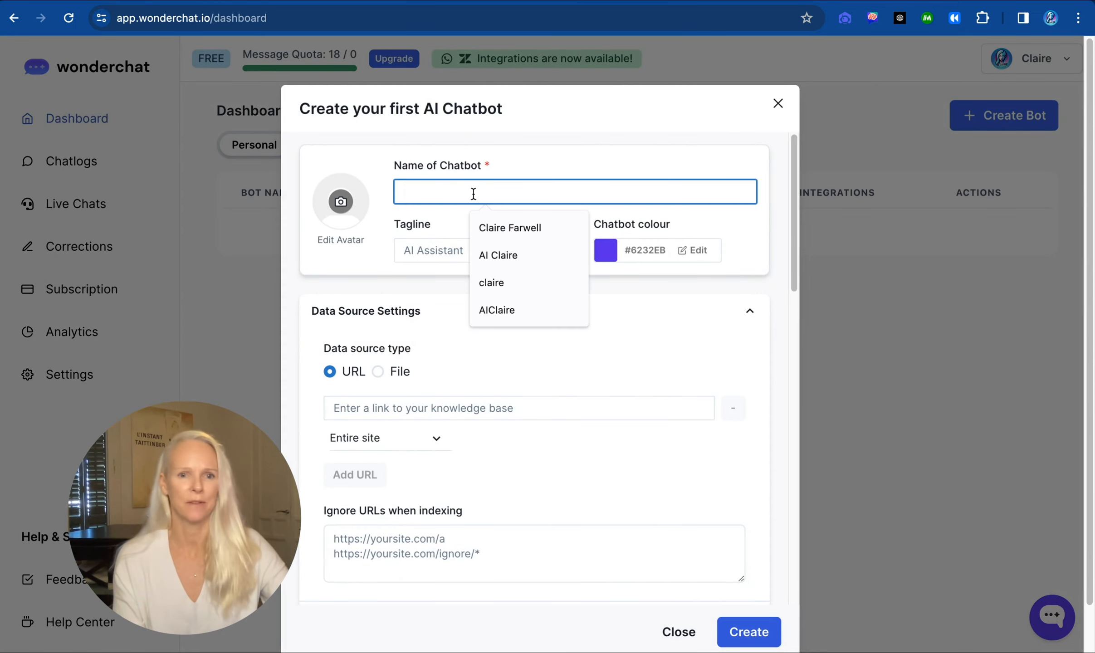
click(510, 252)
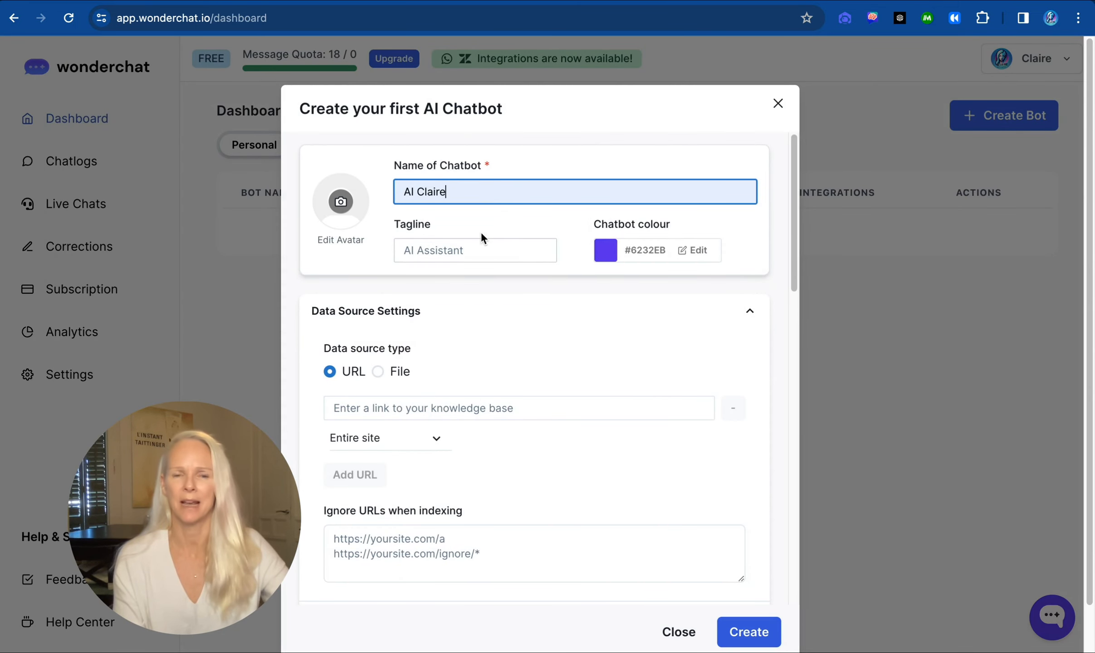
Step: Upload the first purple-tagged logo image as the chatbot's avatar
click(340, 202)
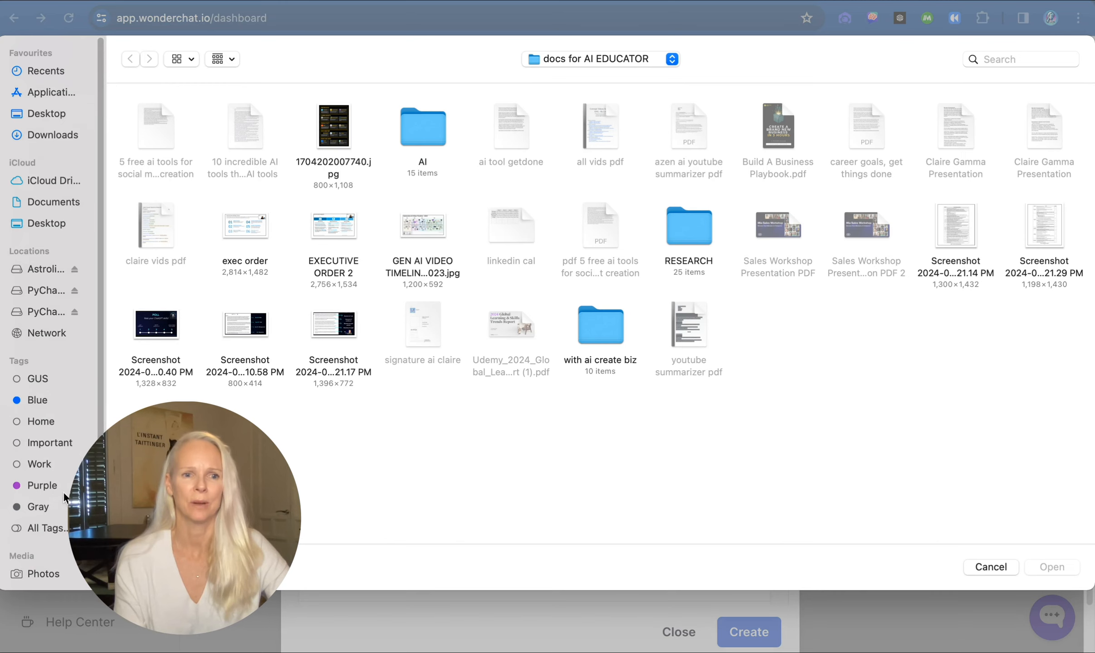
click(63, 490)
click(162, 182)
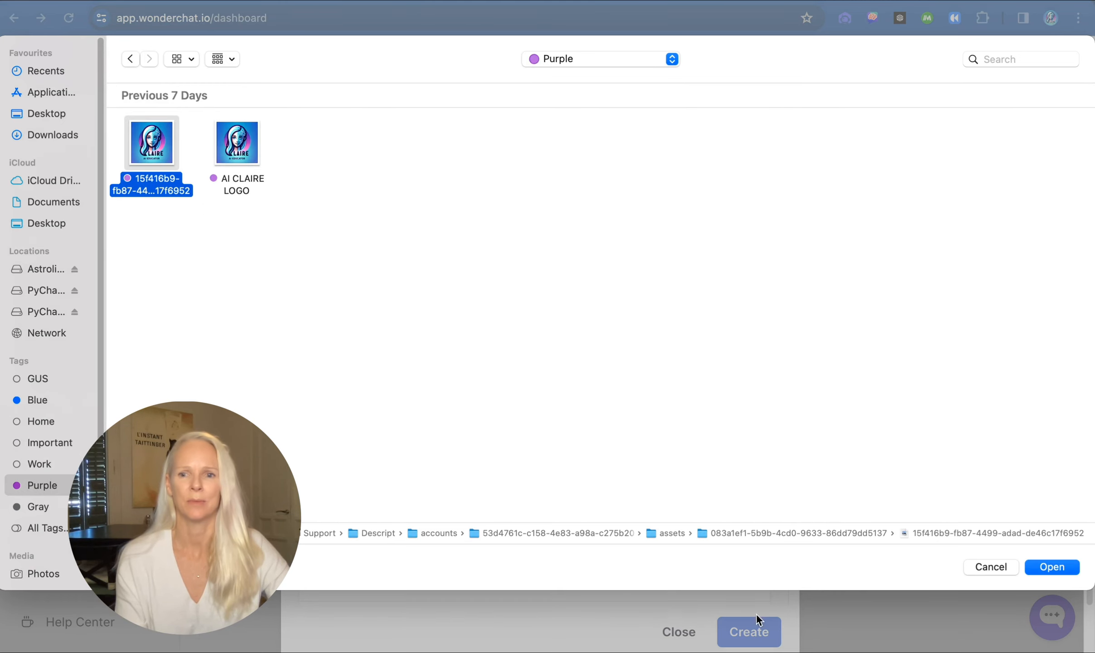
click(1051, 568)
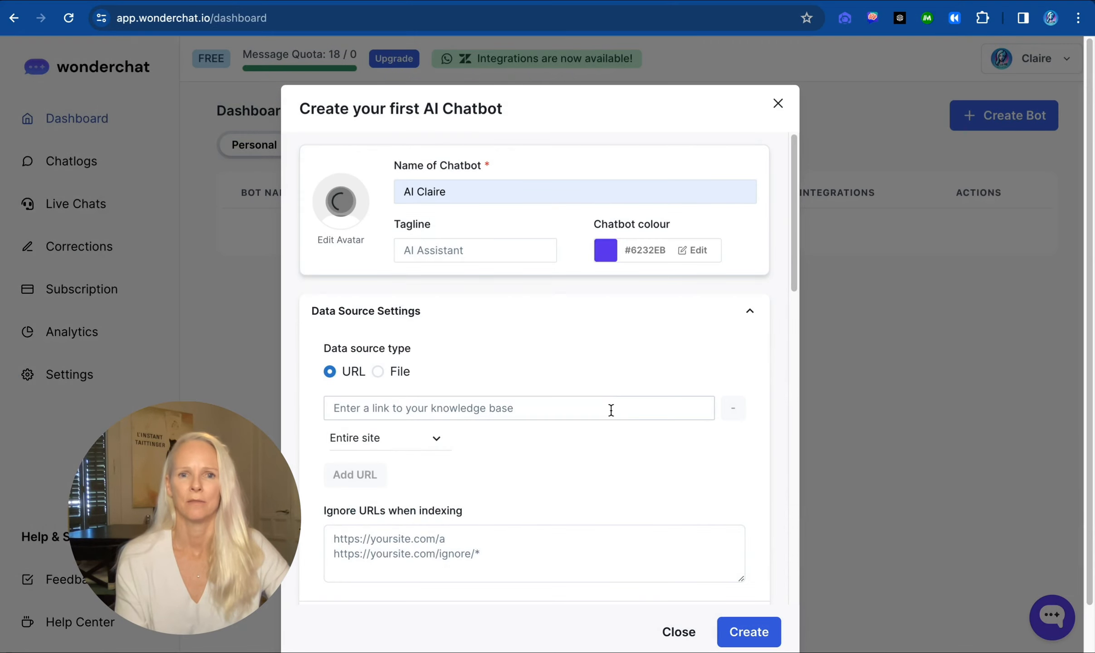
Step: Fill the tagline with the suggested "AI Claire: Revolutionizing AI Education Globally" text and set the chatbot colour to pink #D53F8C
click(498, 254)
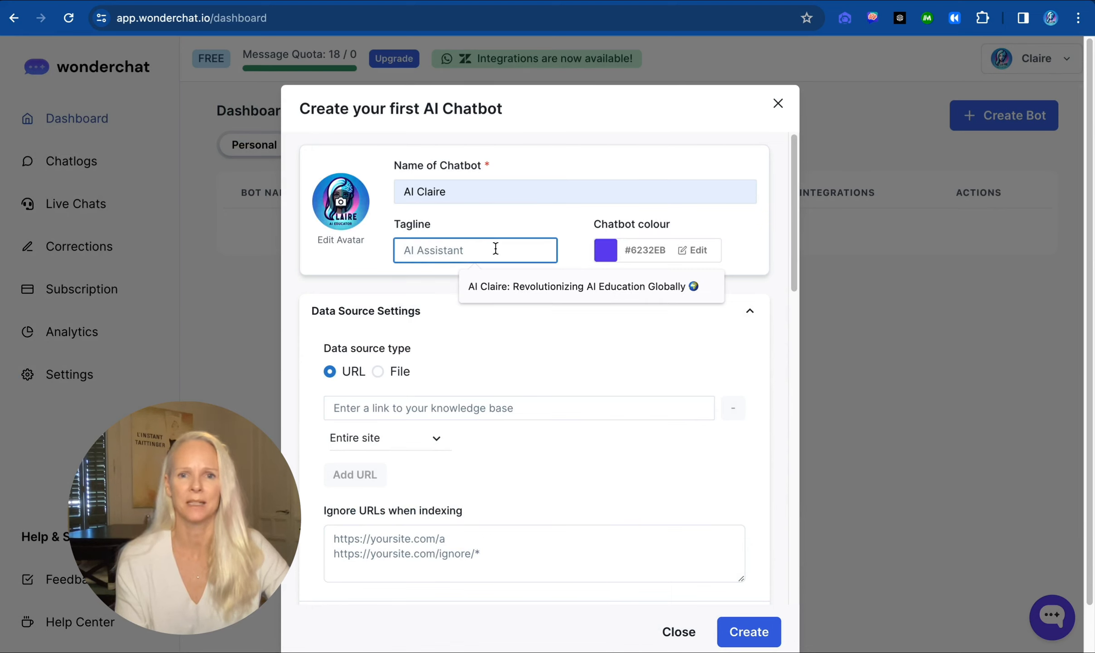
click(522, 286)
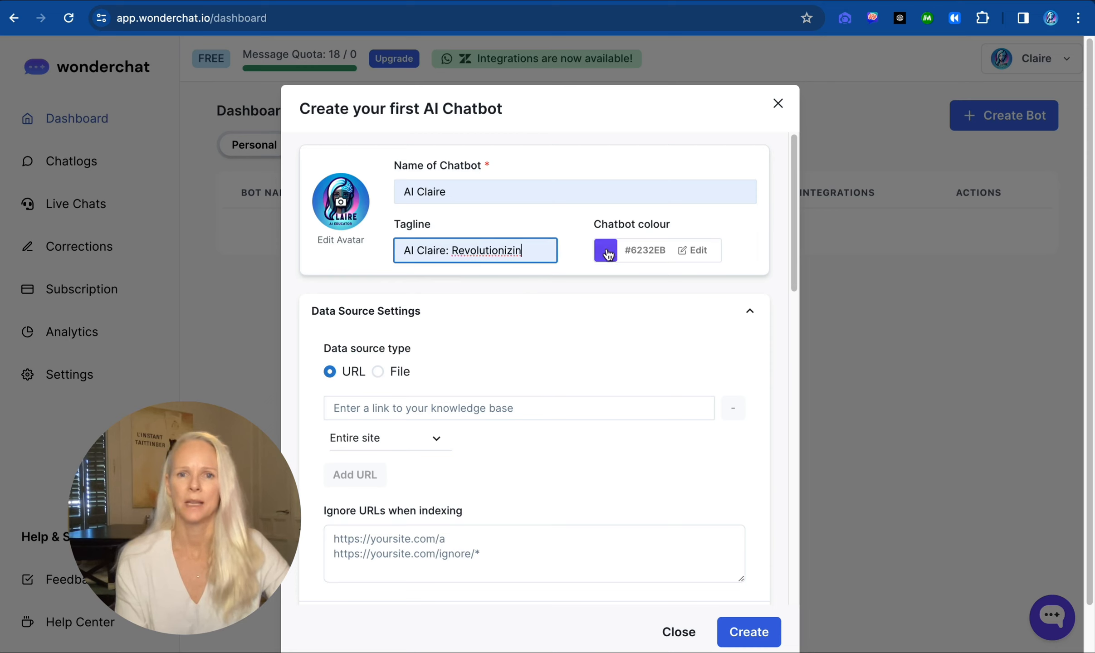
click(694, 255)
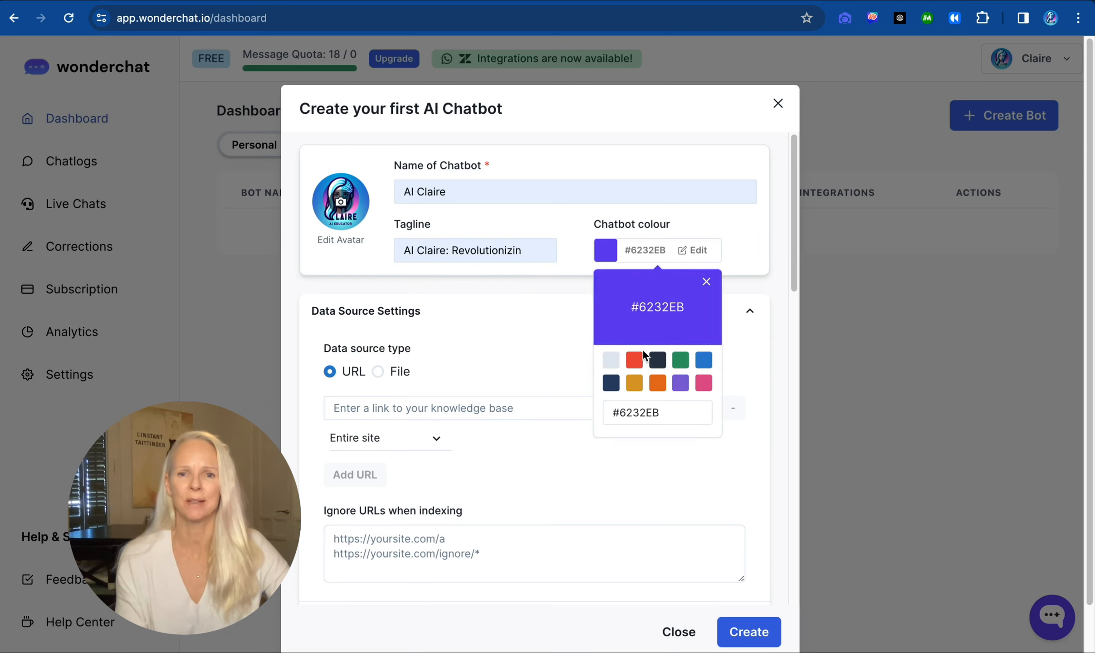
click(710, 389)
click(551, 313)
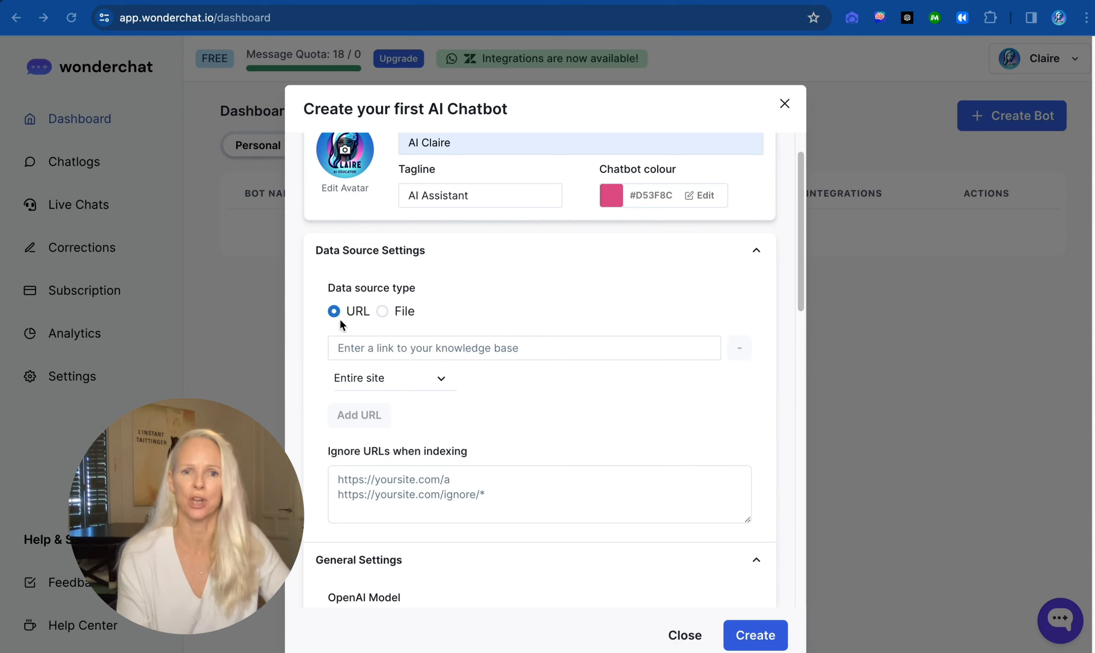
Step: Switch the data source type to File and upload the purple-tagged "10 incredible AI tools" document
click(382, 312)
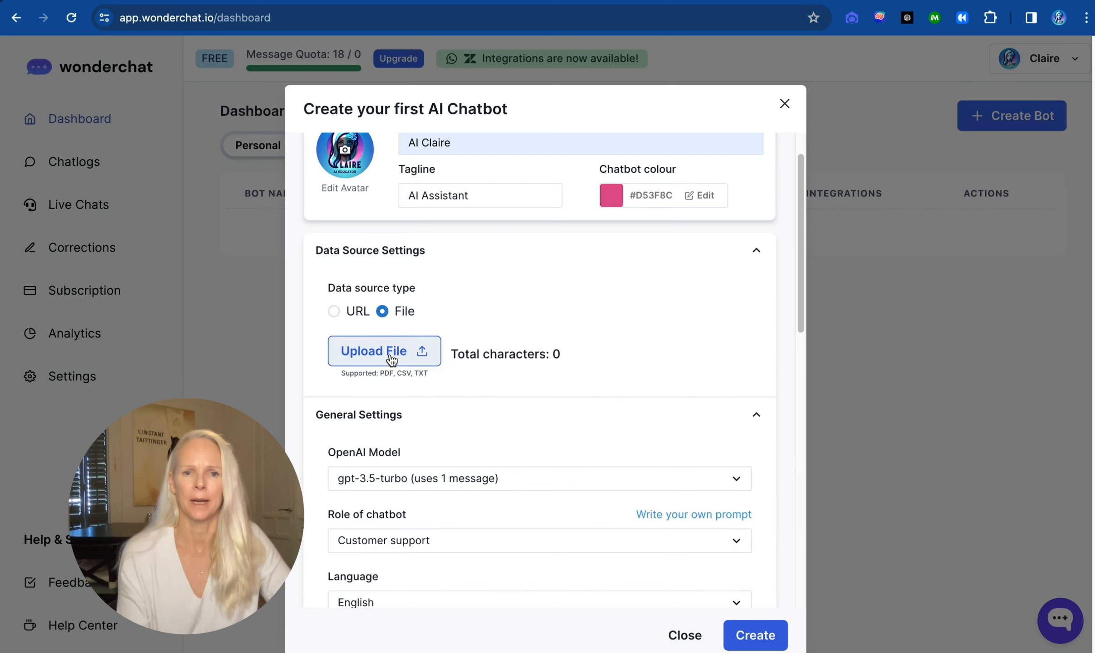
click(389, 352)
click(36, 488)
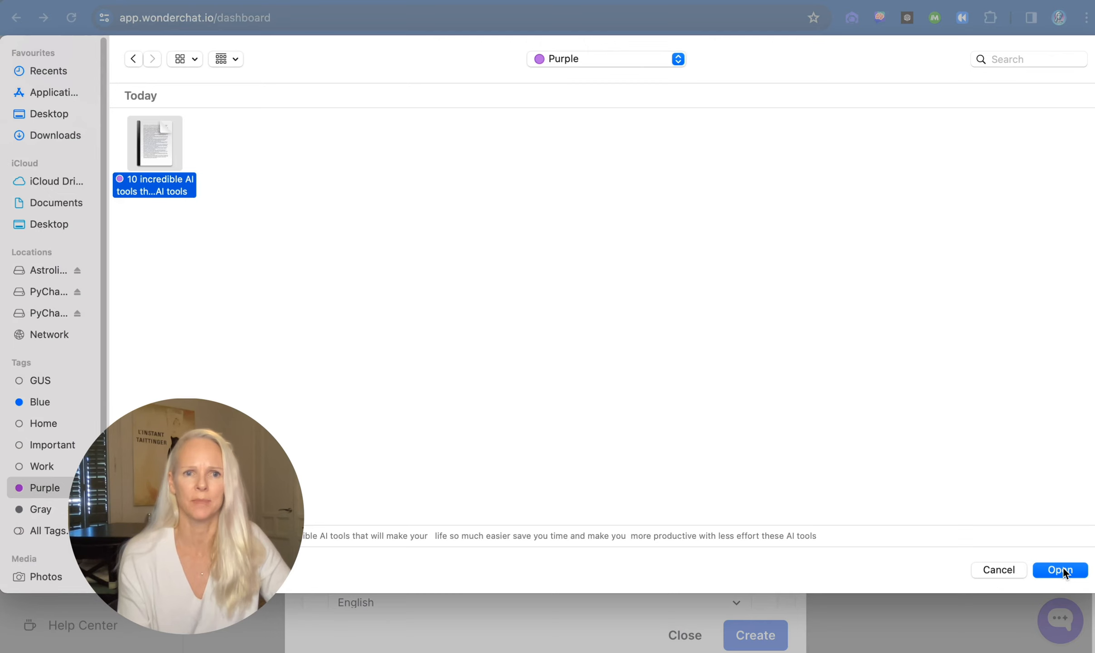
click(1061, 569)
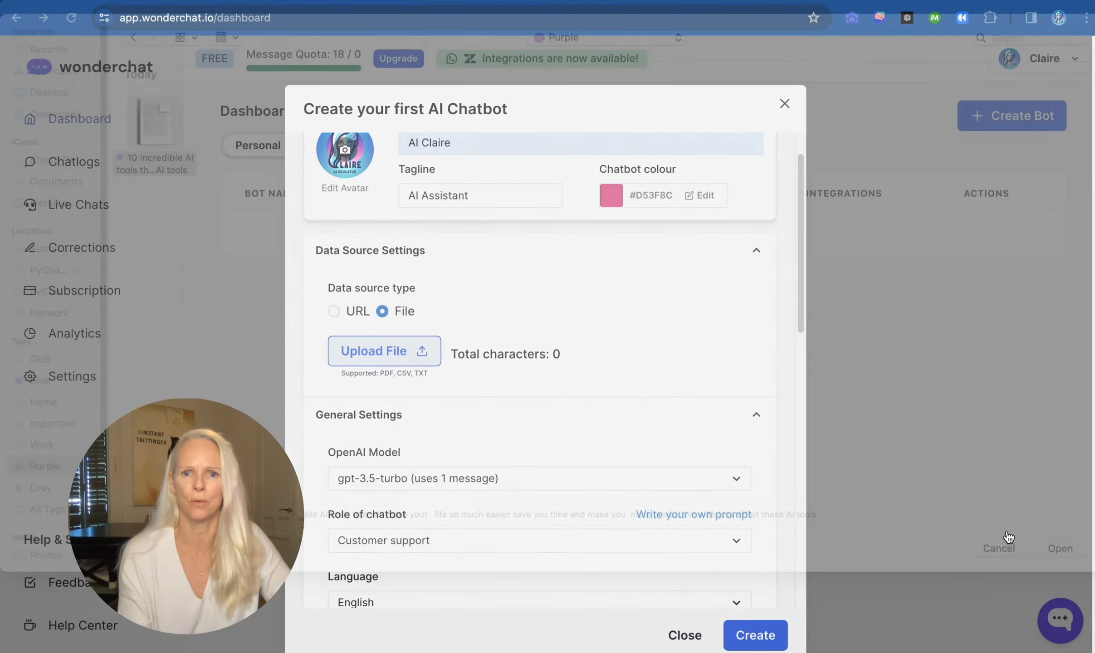
Step: Name the uploaded knowledge file "ai tools" in its file details
scroll(587, 402, down, 2)
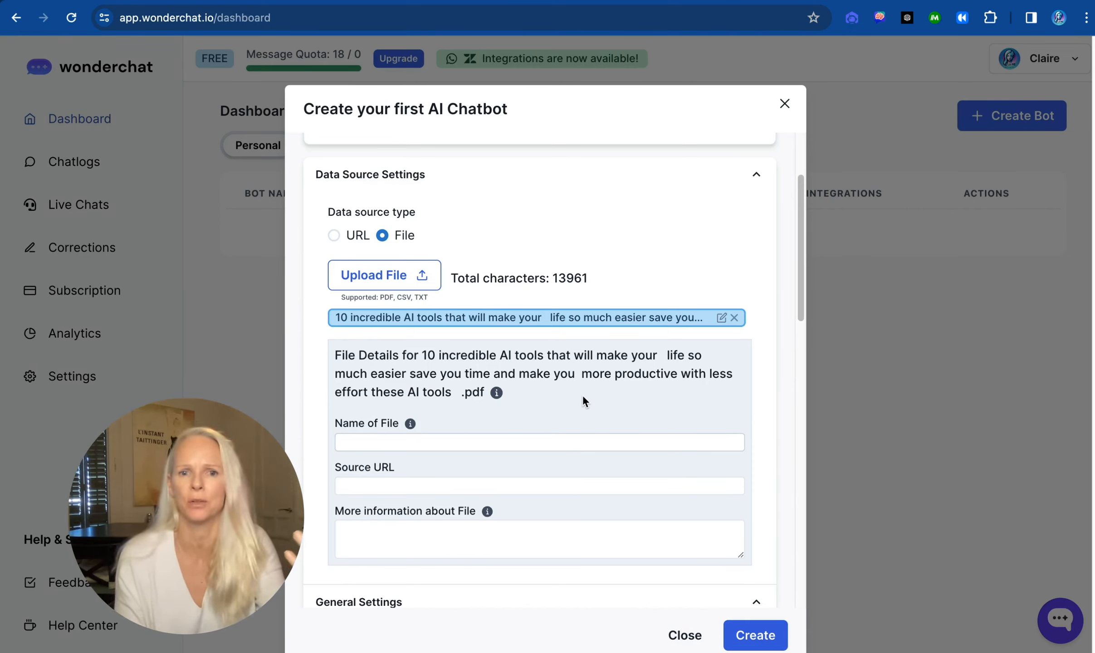
scroll(581, 392, down, 1)
click(463, 424)
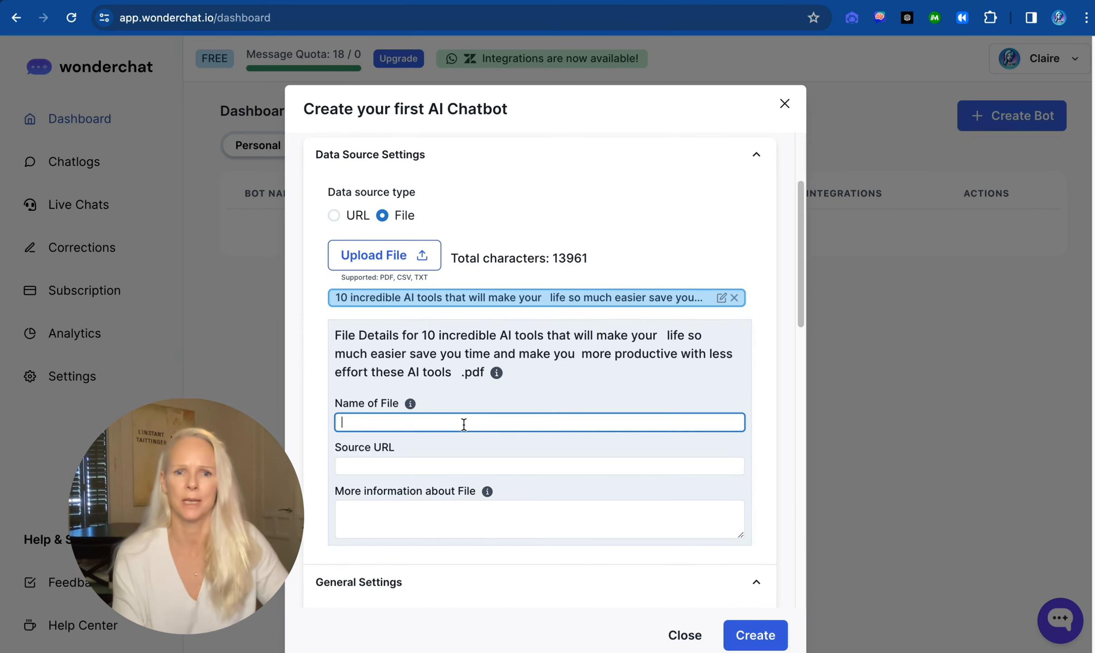
text(ai tools)
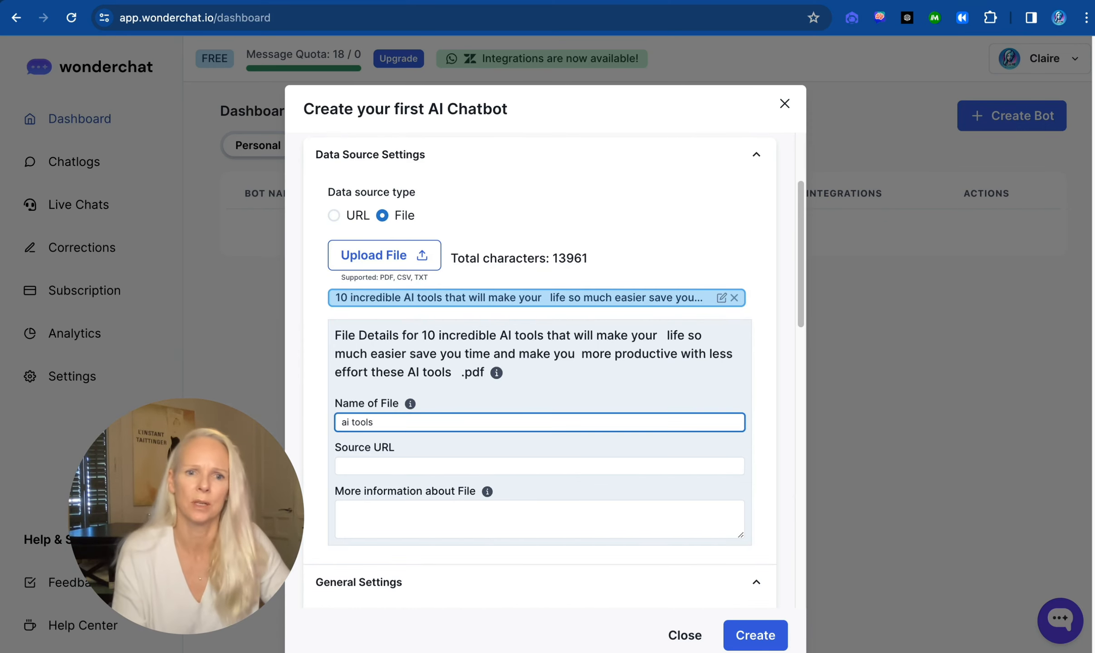
Step: Choose Customer support as the chatbot's role and English as its language in the general settings
scroll(499, 447, down, 6)
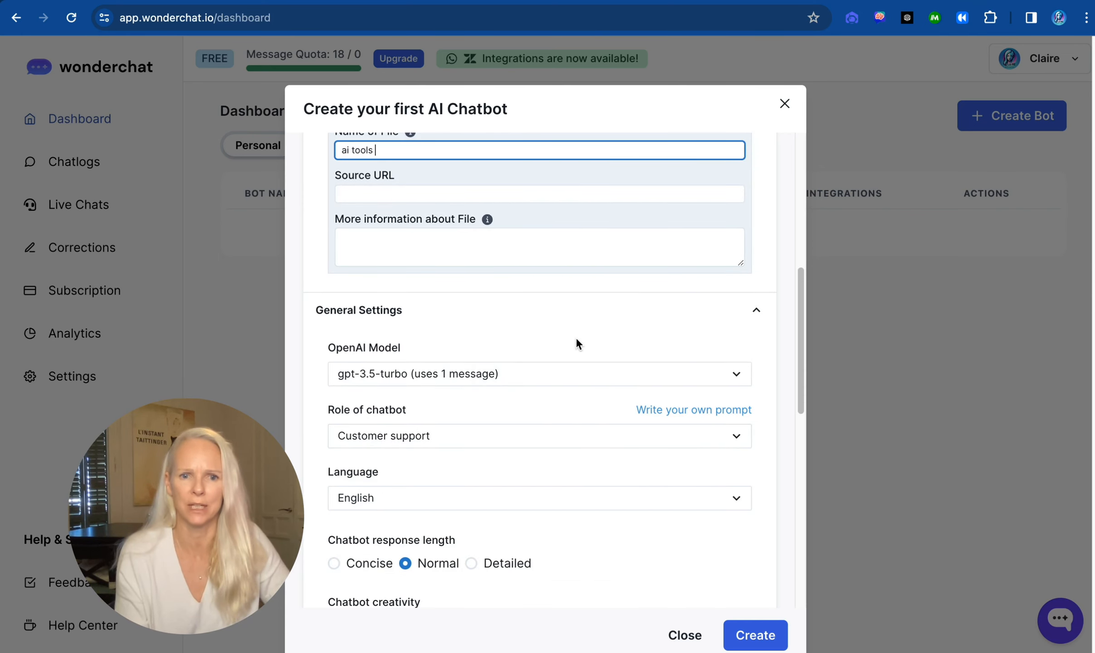
scroll(576, 343, down, 2)
click(573, 375)
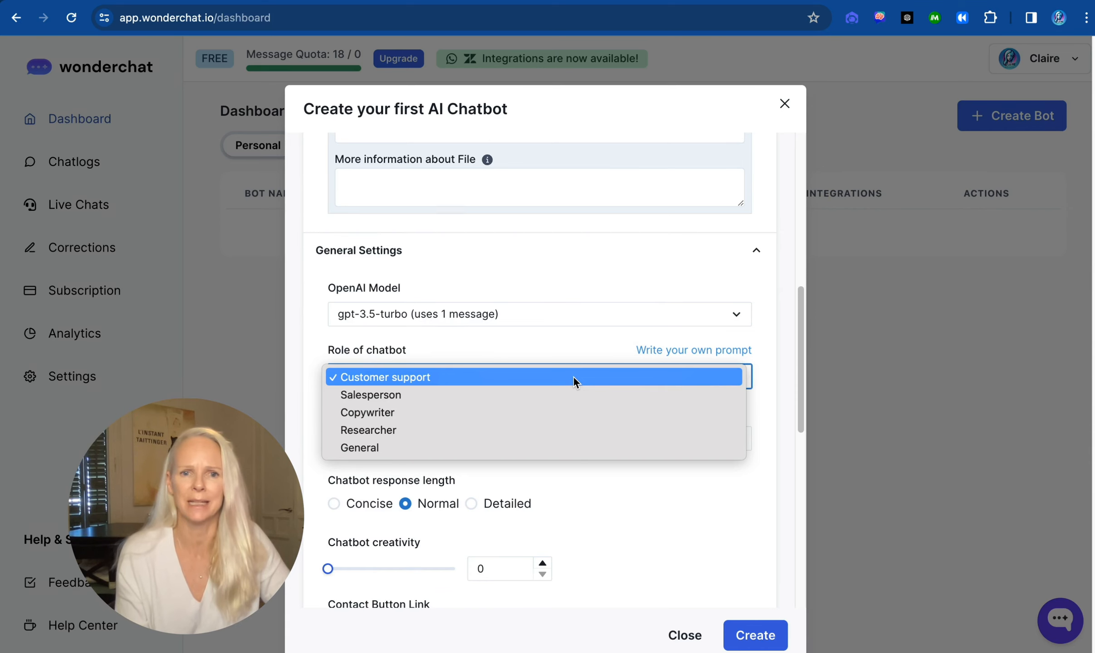
click(573, 375)
scroll(691, 419, down, 1)
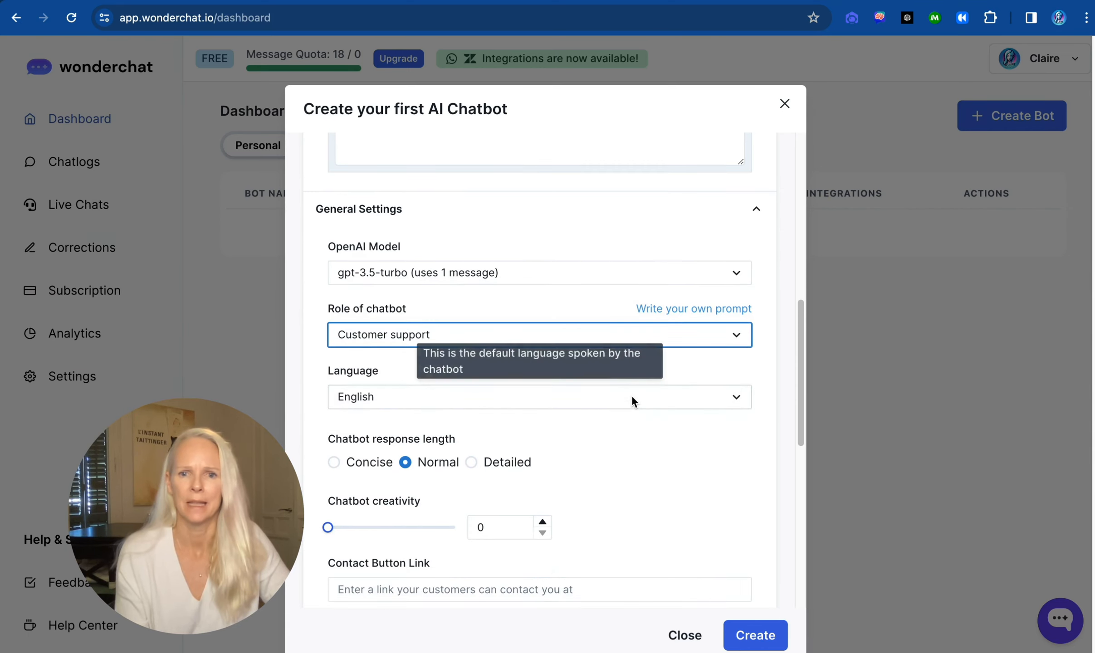
click(633, 397)
click(649, 402)
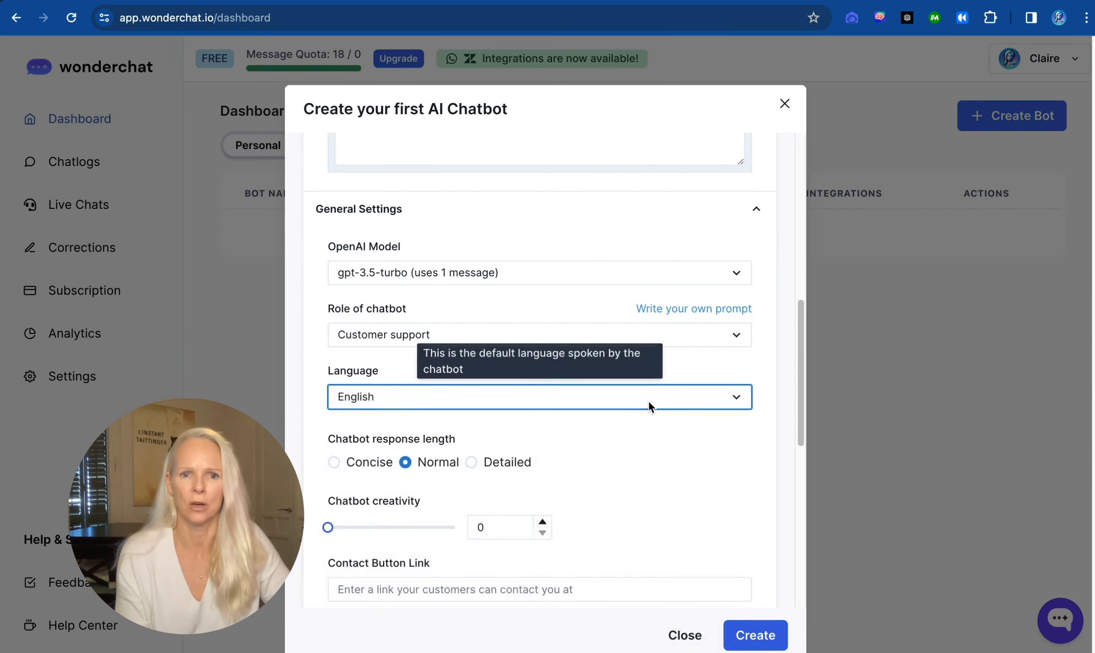
Step: Set the chatbot creativity to 0.21
scroll(648, 401, down, 6)
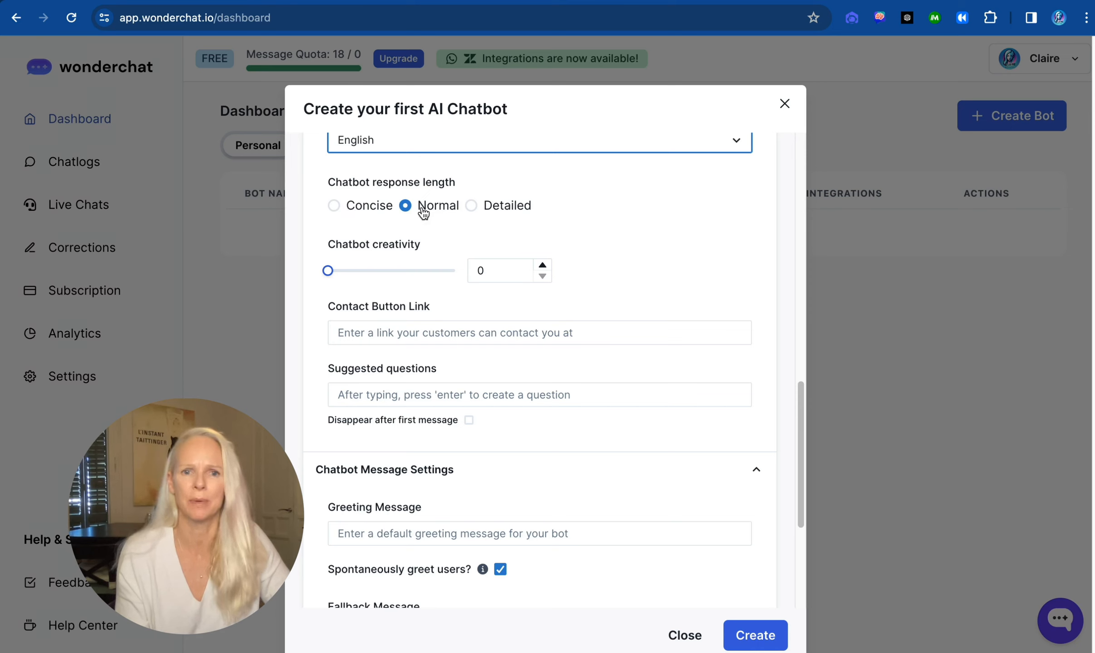
mouse_move(686, 269)
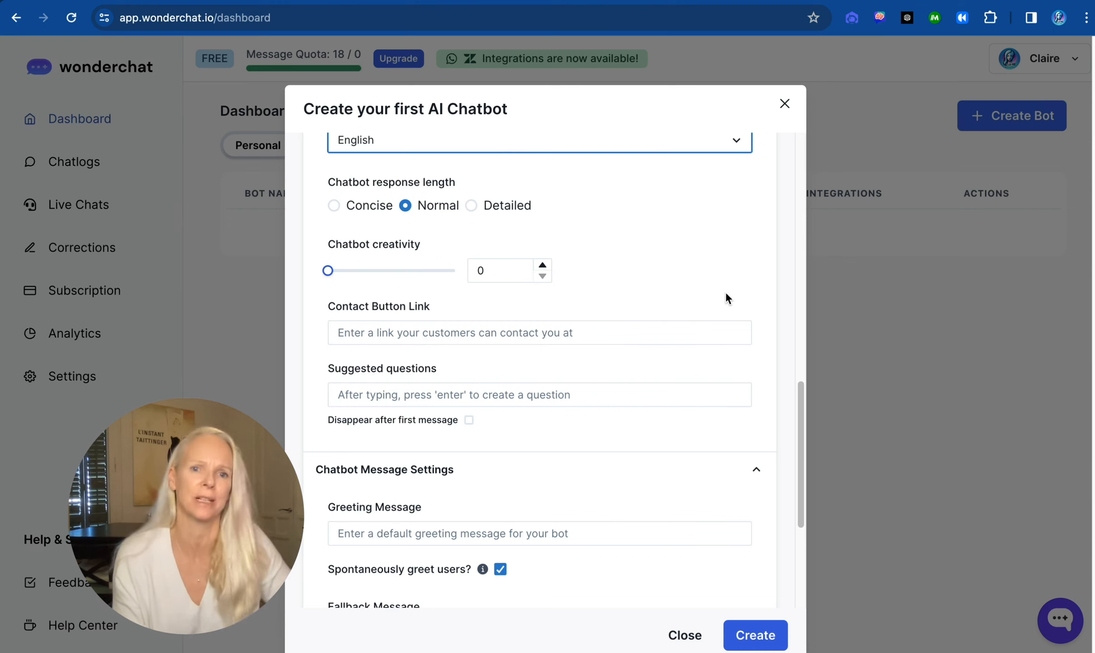
mouse_move(538, 274)
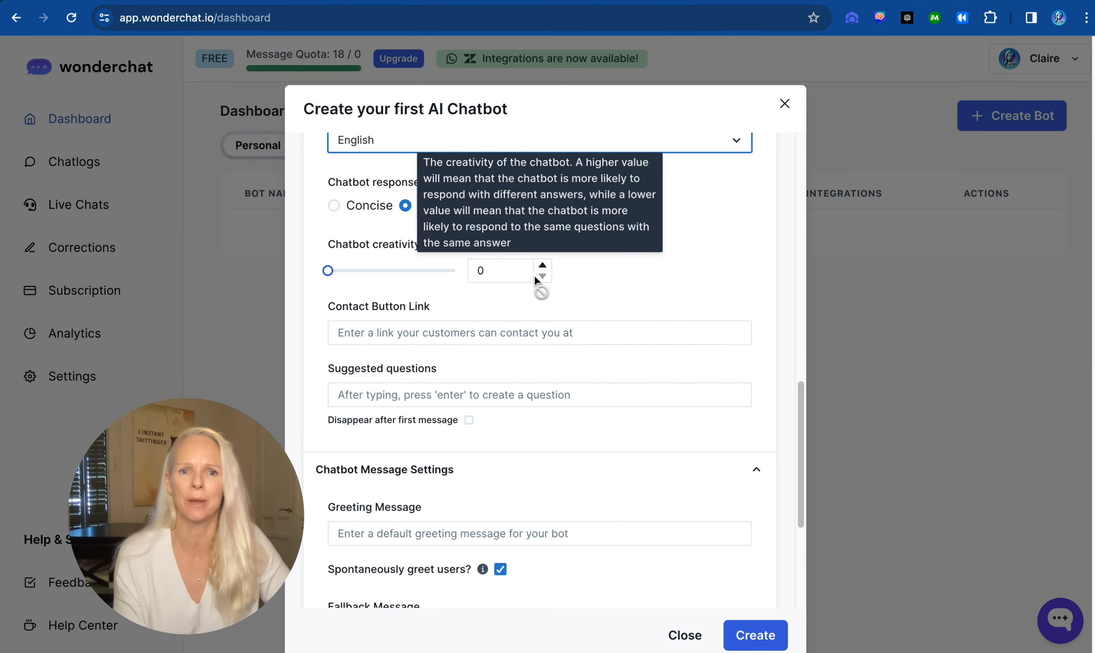
click(540, 267)
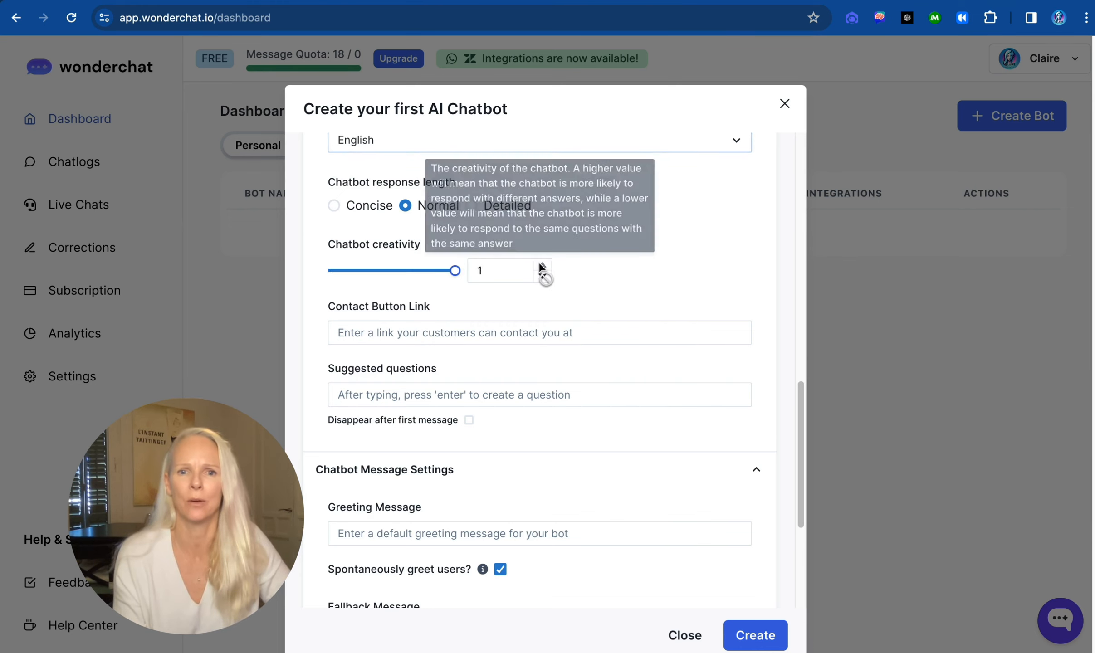
click(356, 271)
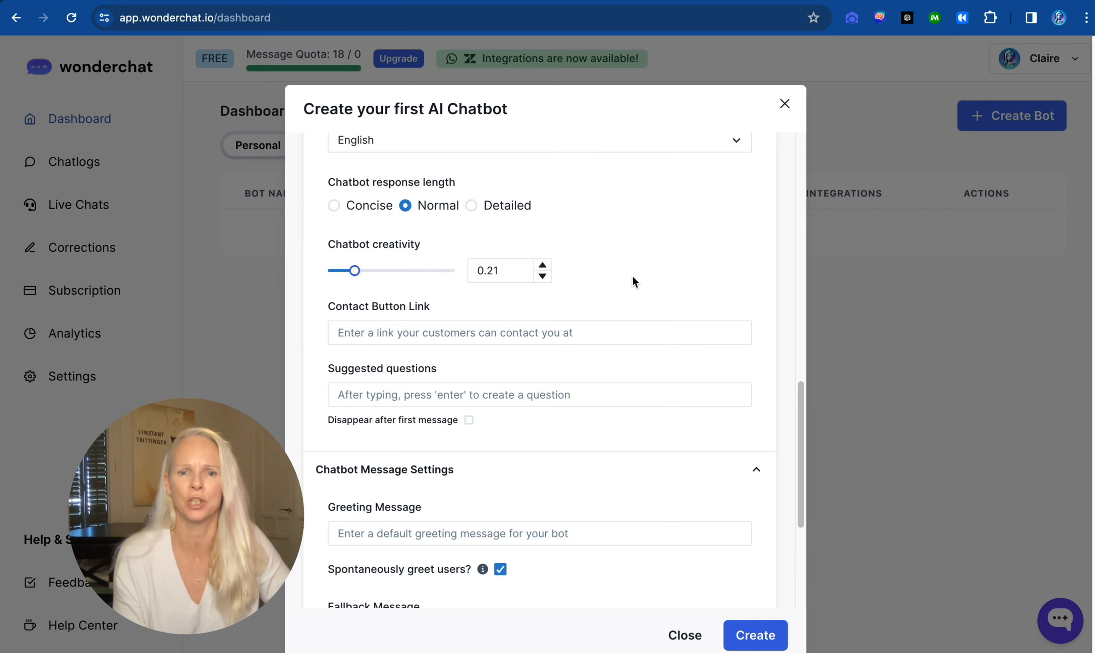
Step: Enter "I am here to help if you need me" as the suggested question and make it disappear after the first message
scroll(652, 277, down, 3)
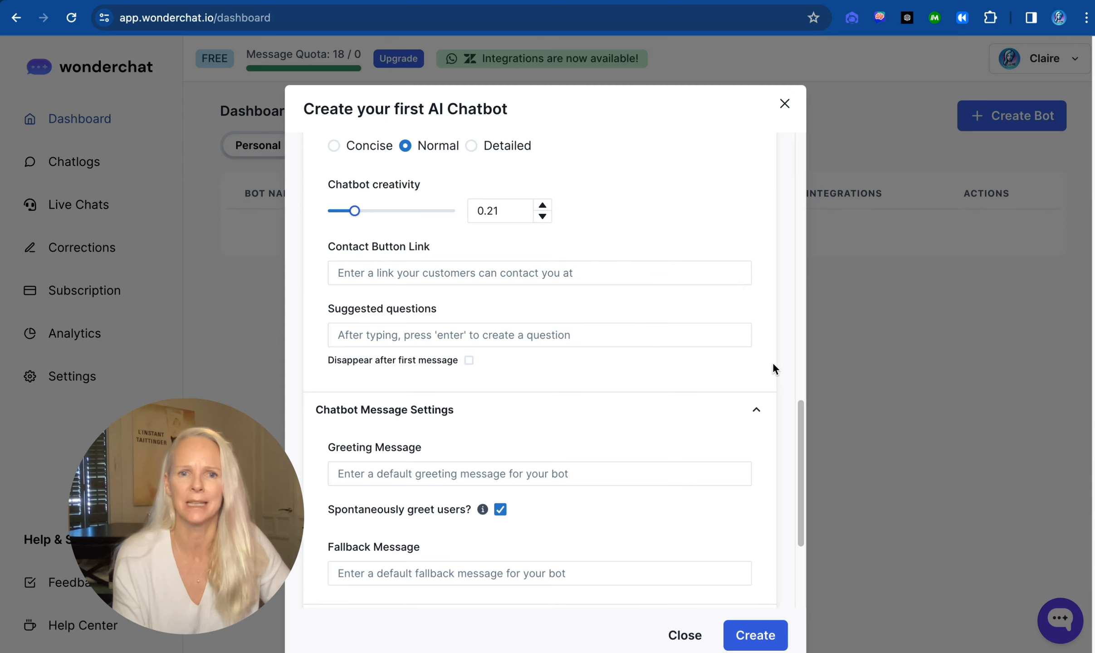
scroll(769, 363, down, 1)
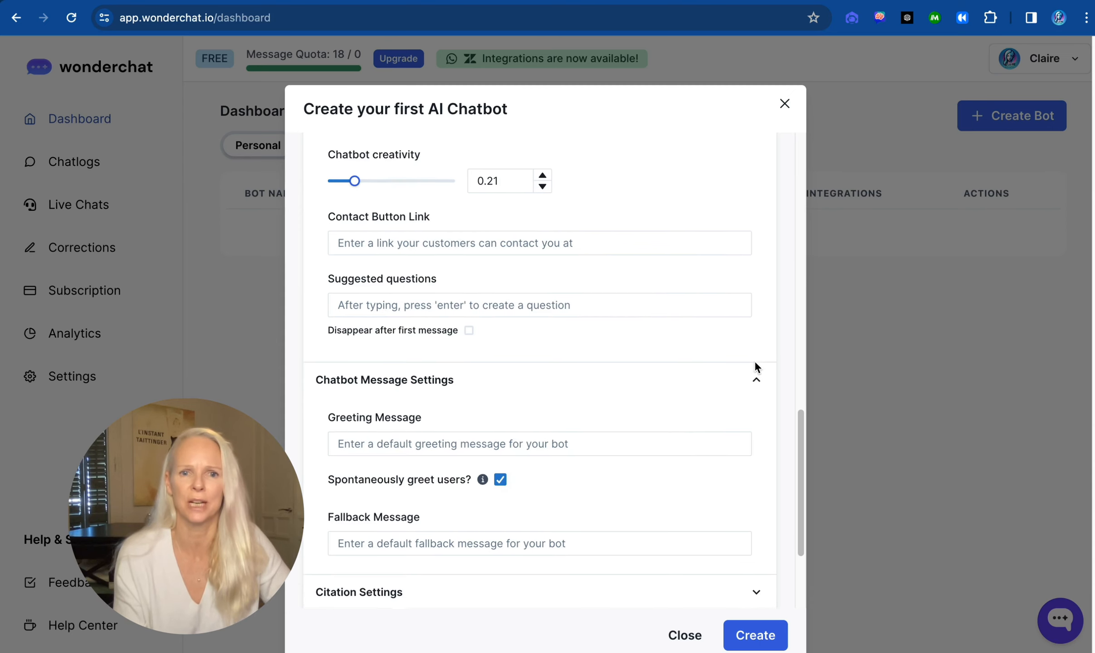
scroll(755, 363, down, 1)
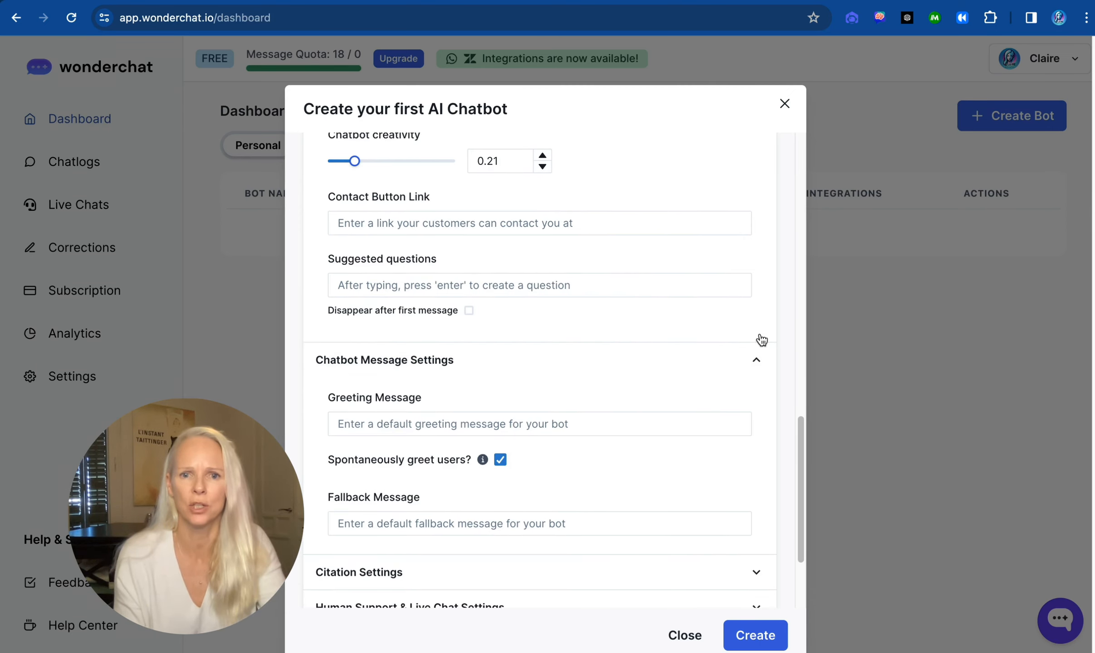
click(612, 286)
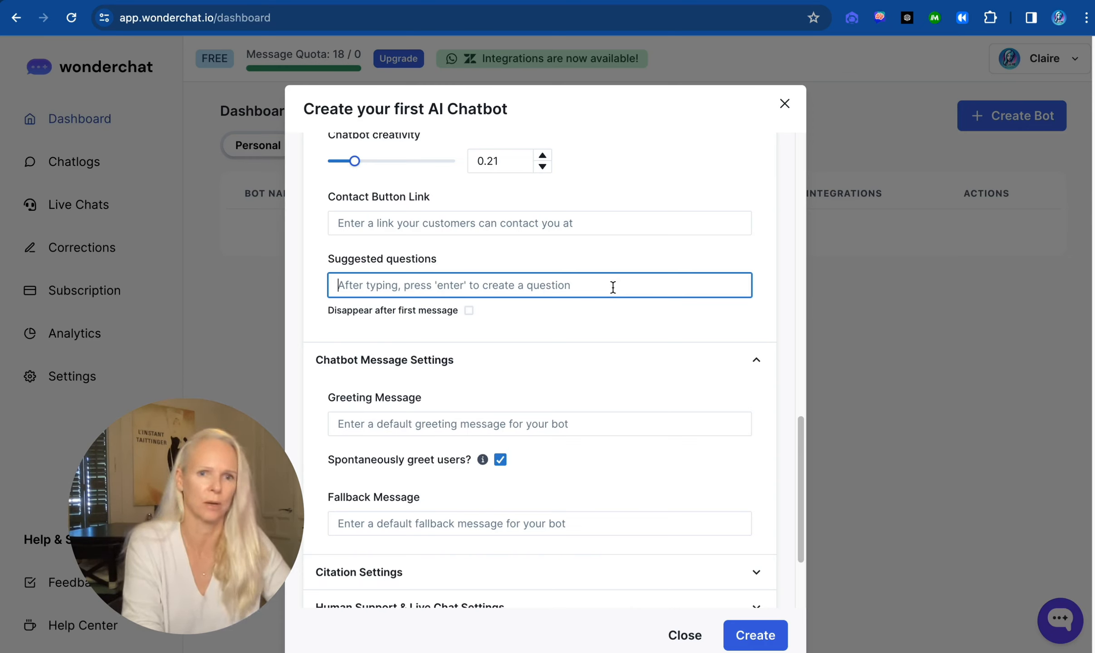
text(I am here to )
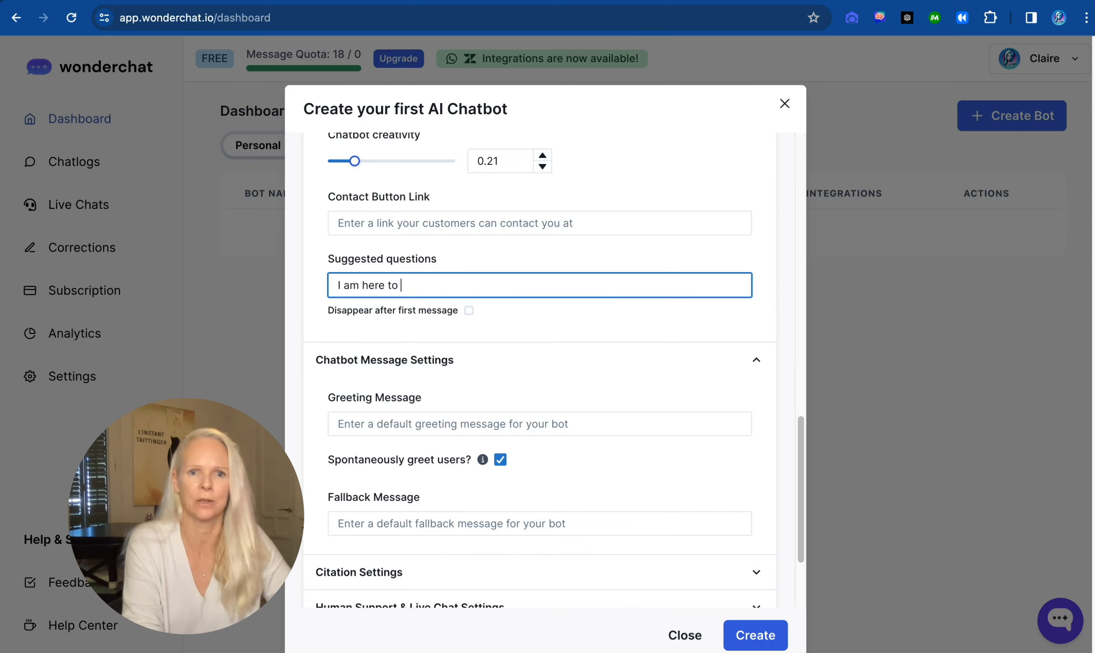
text(help if you need)
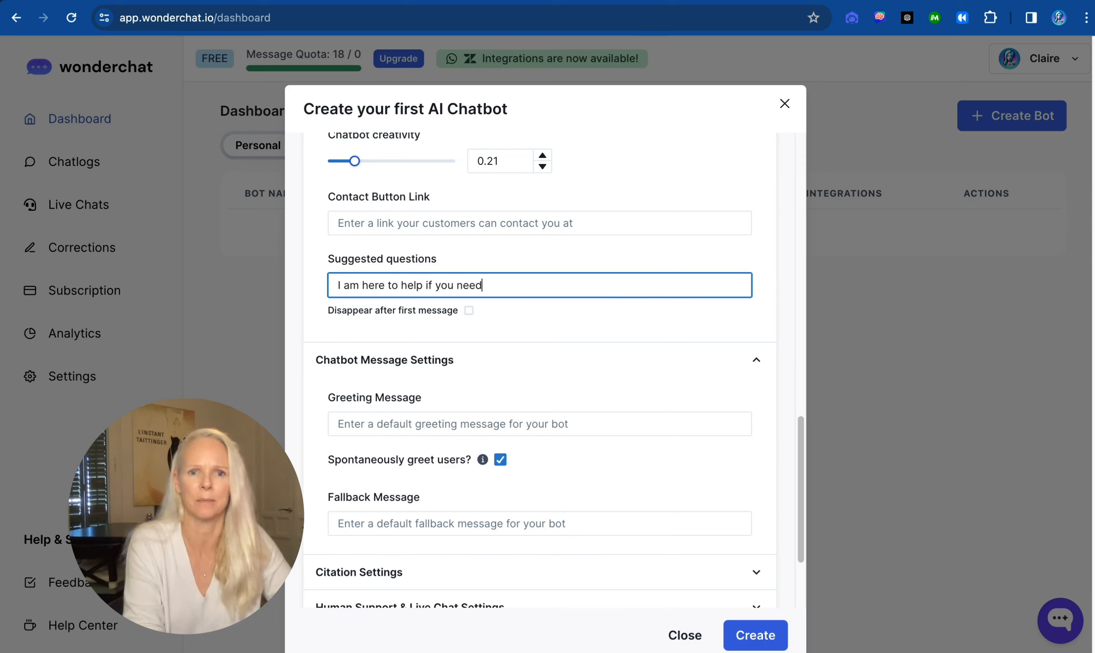
text( me)
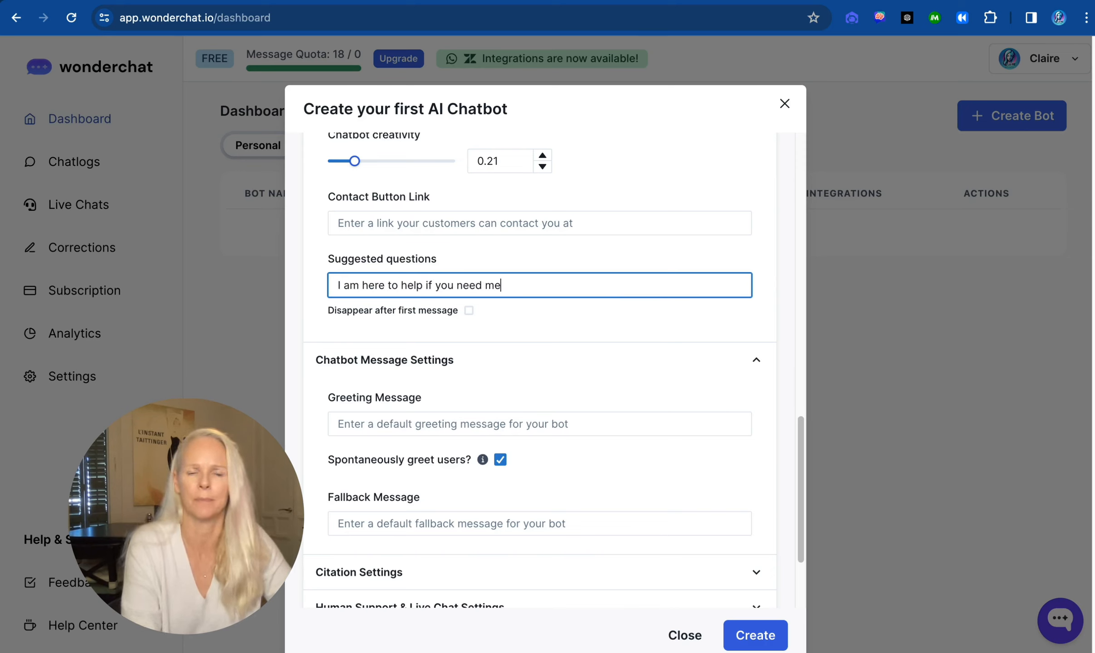
click(469, 311)
Step: Set the chatbot's greeting message to "Hi there, what can I do for you today?"
scroll(586, 326, down, 3)
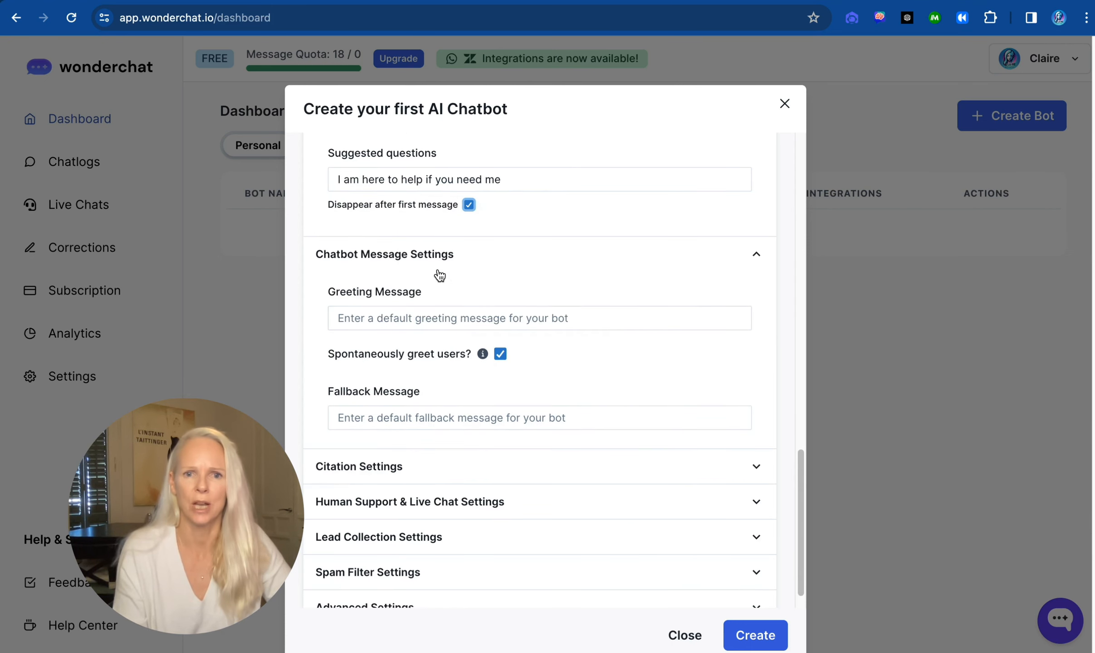
click(472, 318)
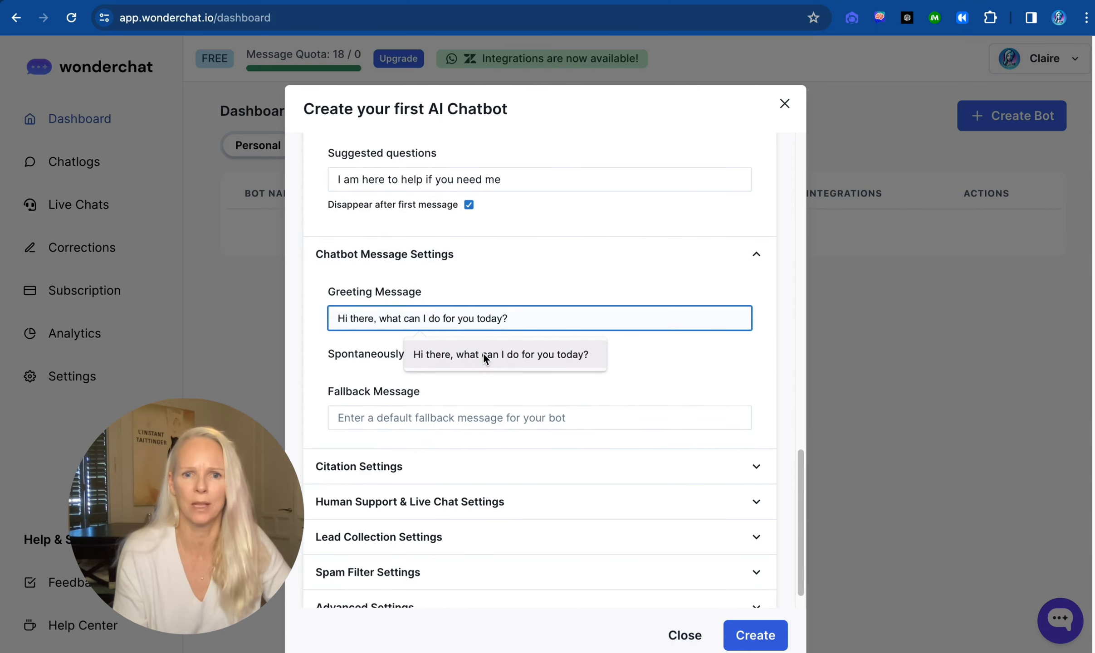
click(535, 354)
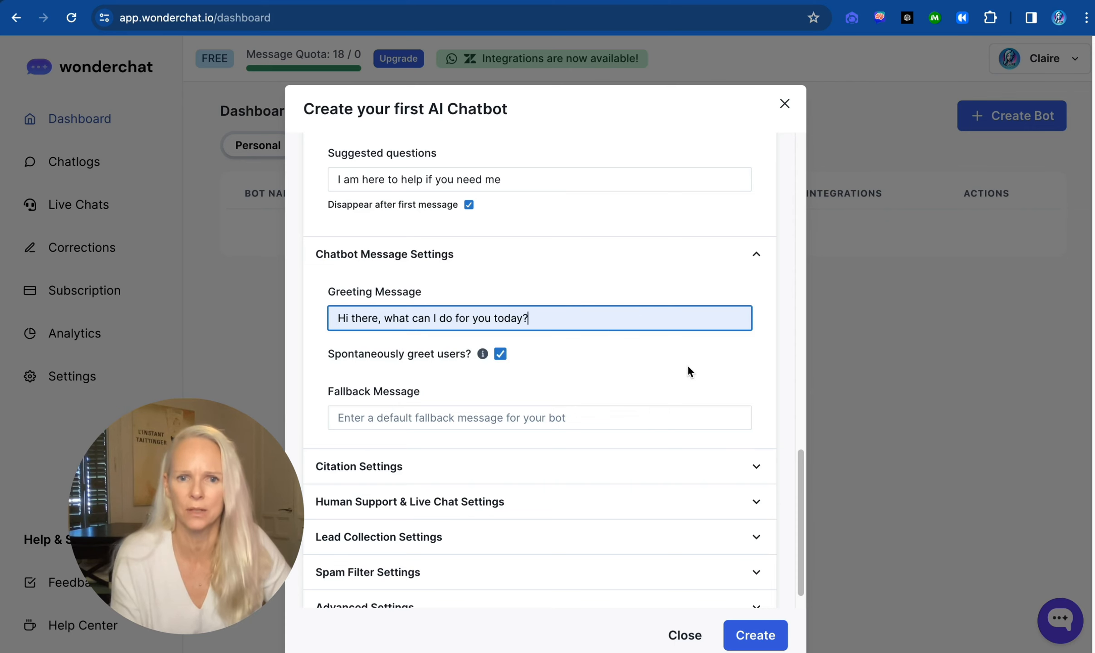
Step: Set the chatbot's fallback message to "Another day around the sun"
scroll(646, 358, down, 1)
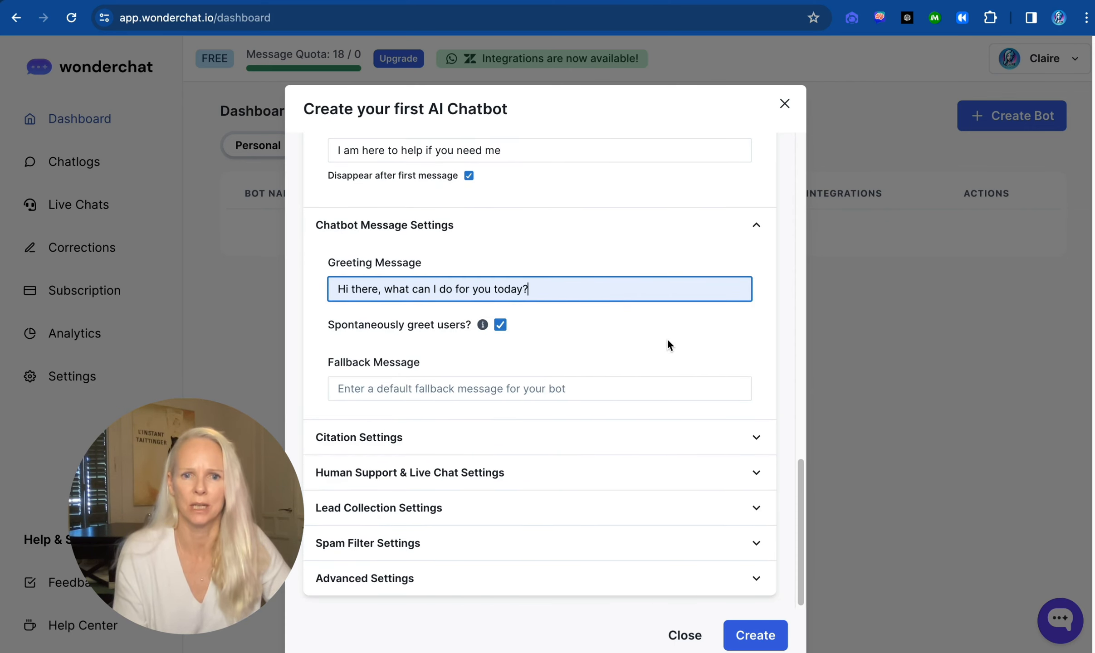
click(587, 399)
click(536, 427)
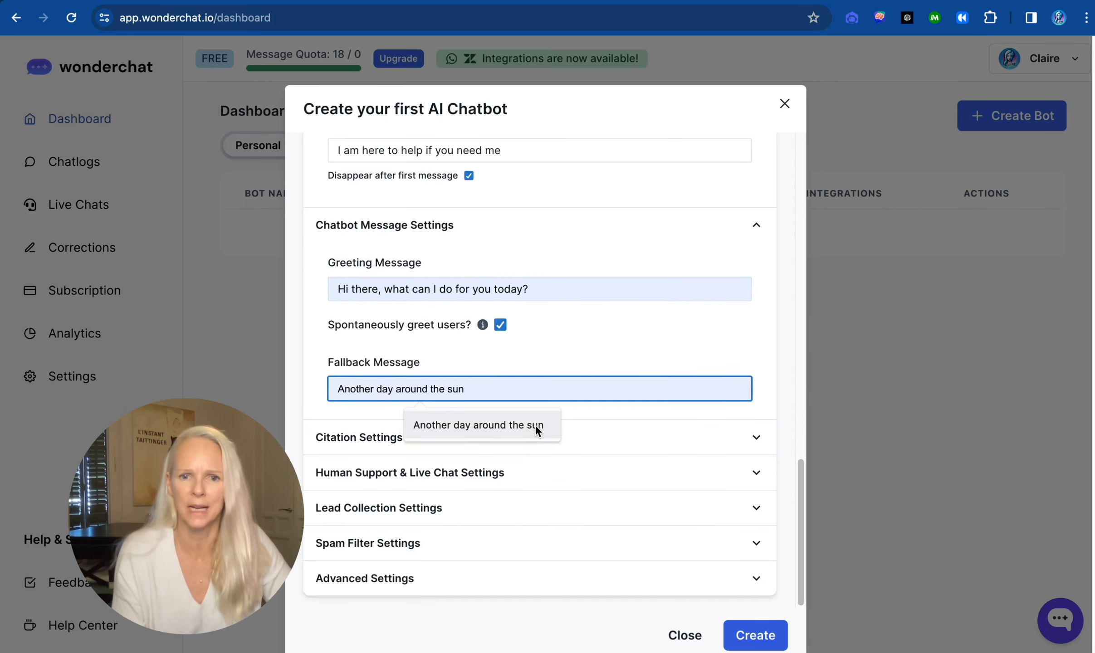
click(534, 424)
Step: Make the chatbot cite PDF pages when answering in the citation settings
scroll(626, 414, down, 1)
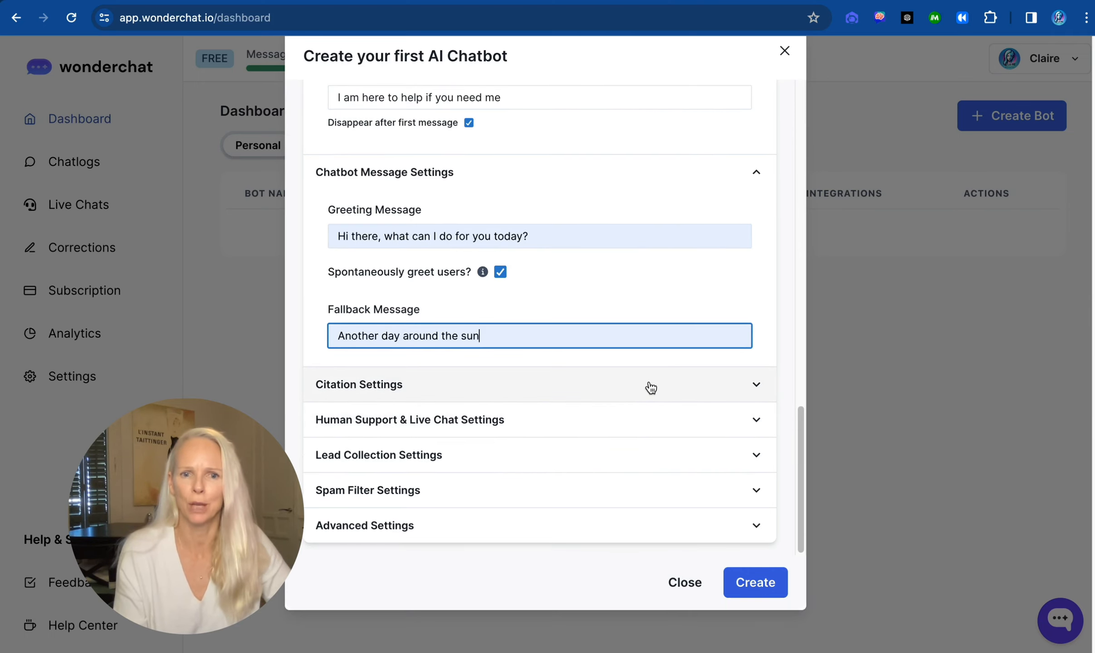
click(741, 389)
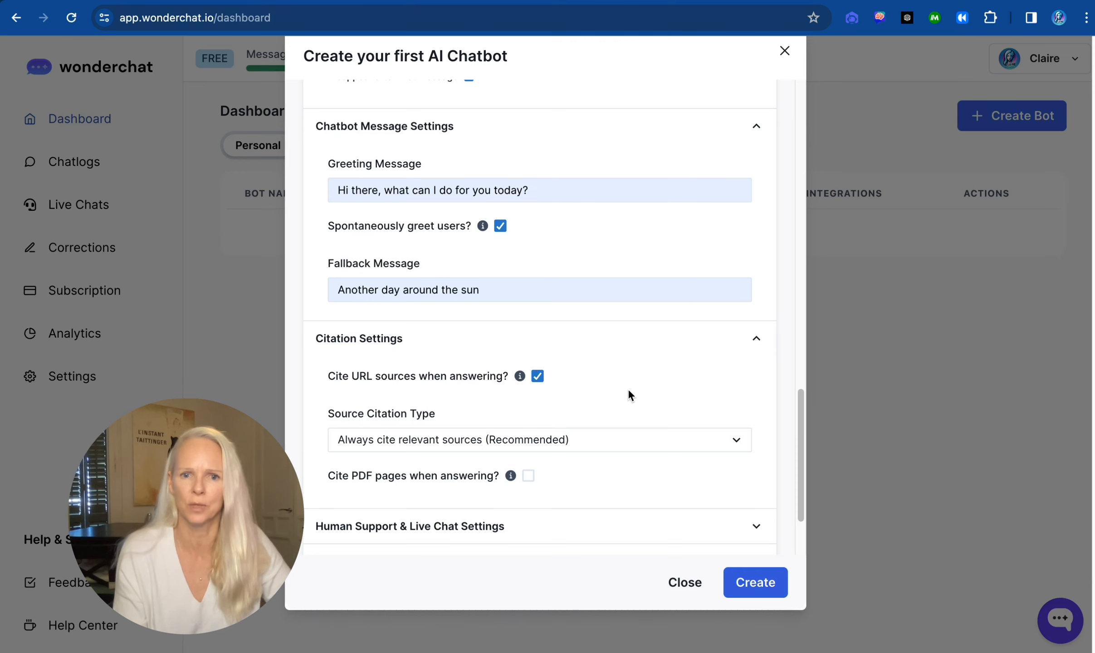
scroll(628, 389, down, 2)
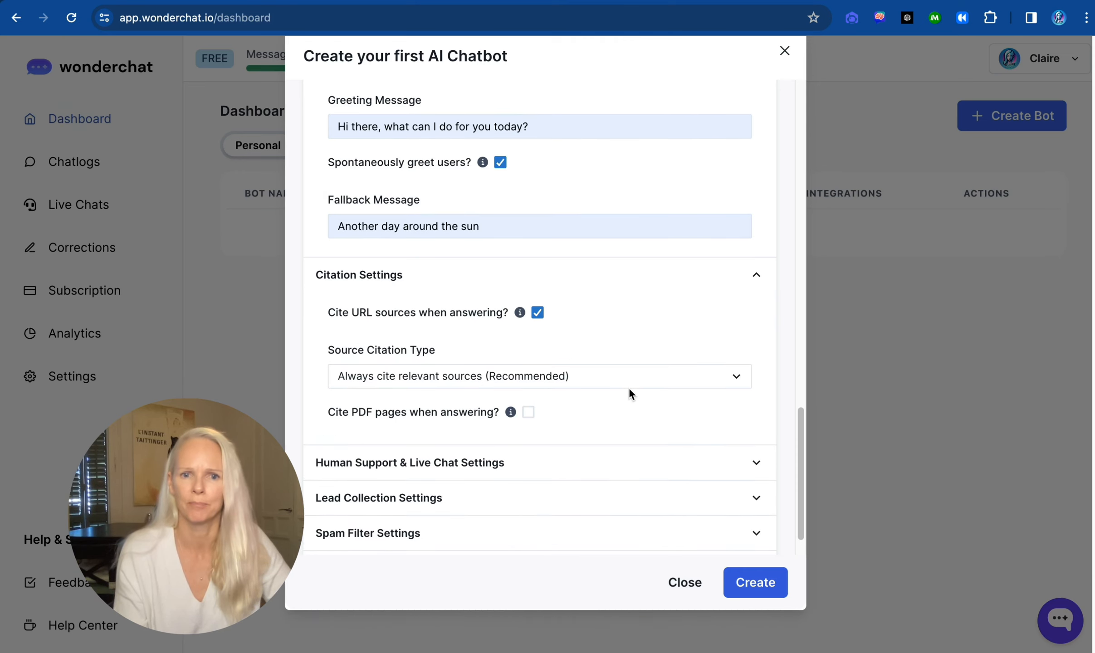
scroll(629, 387, down, 1)
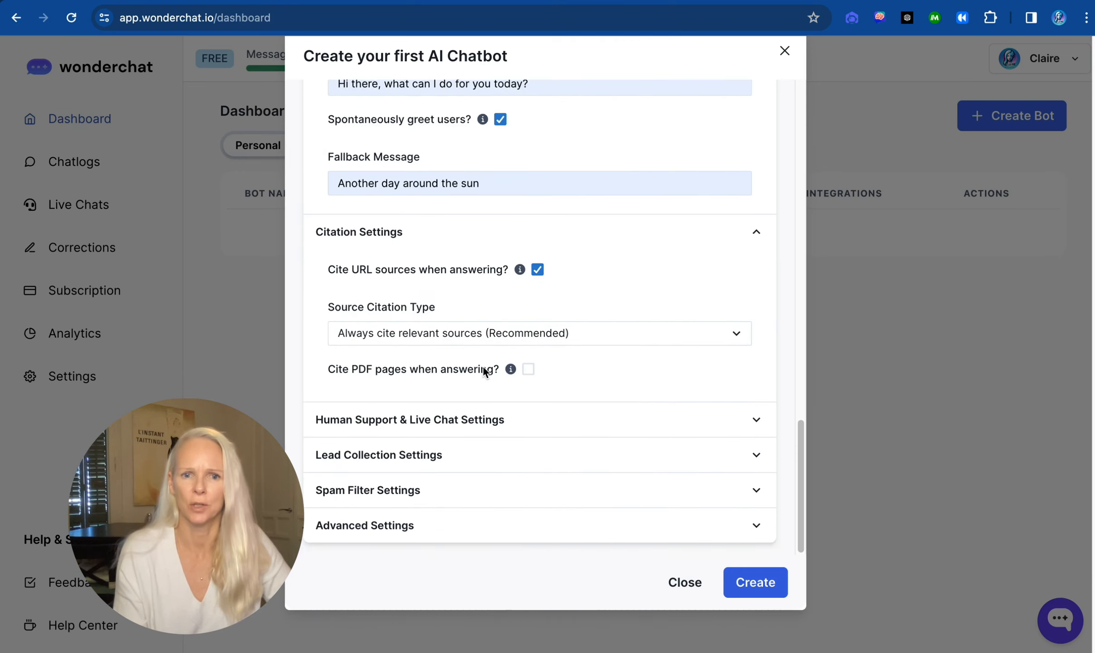
click(528, 369)
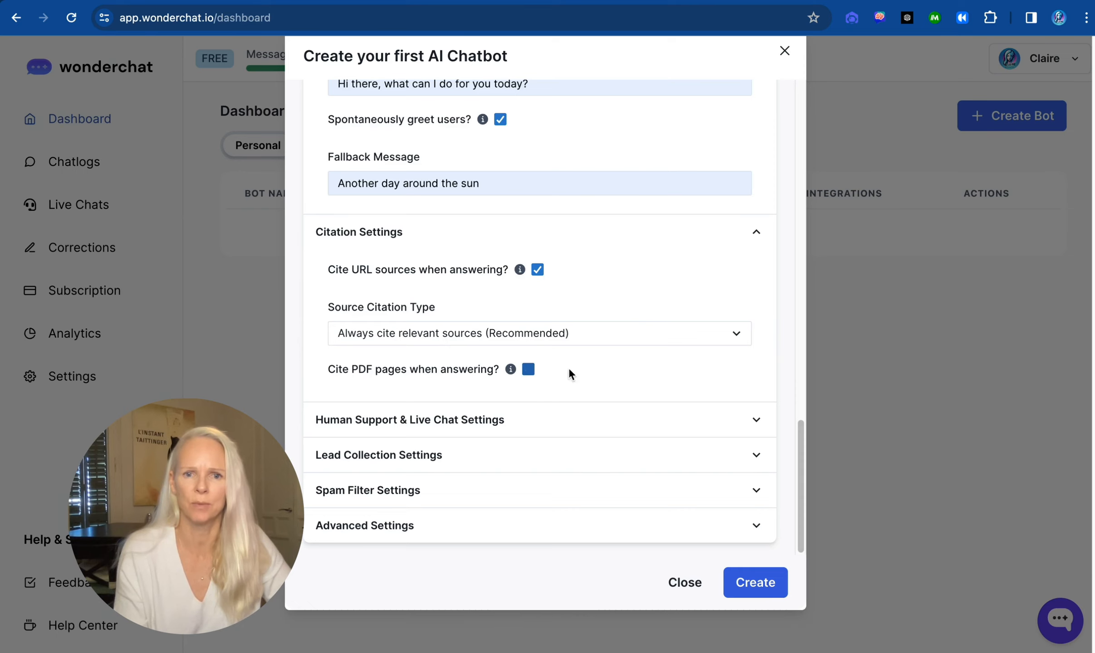
Step: Enable human support in the chatbot's human support and live chat settings
click(606, 430)
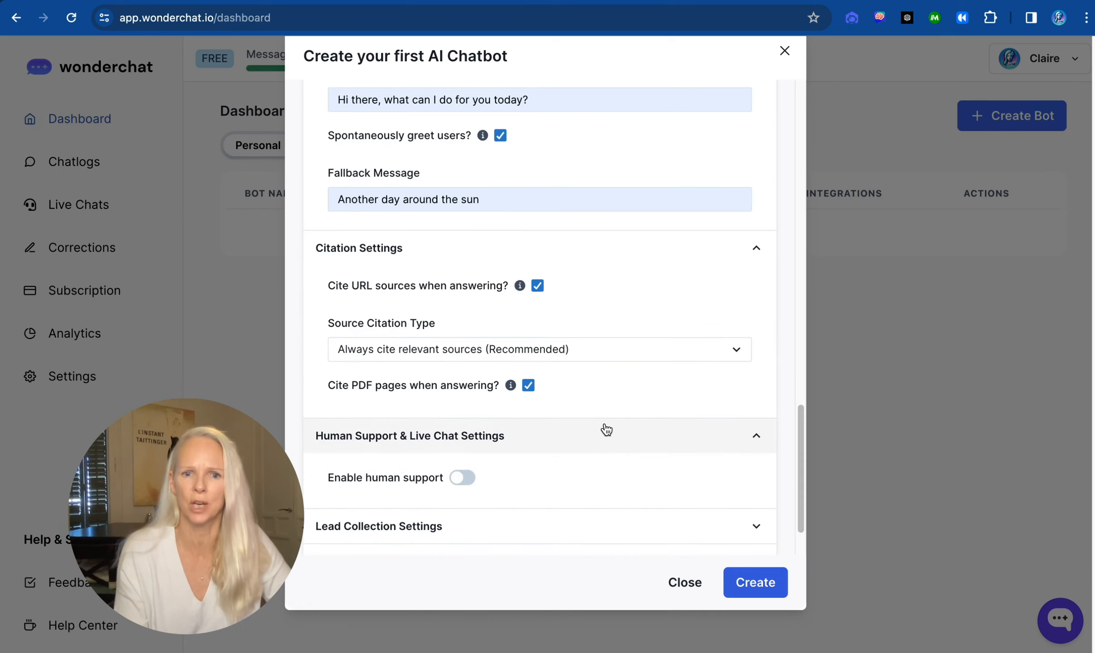
scroll(628, 459, down, 3)
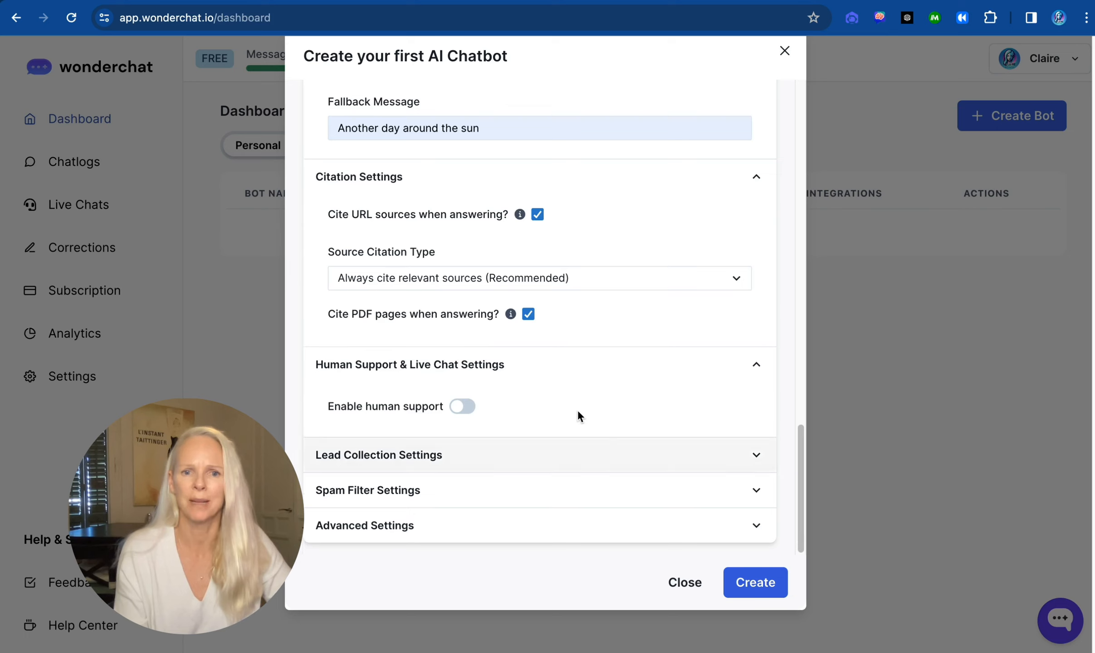
click(463, 407)
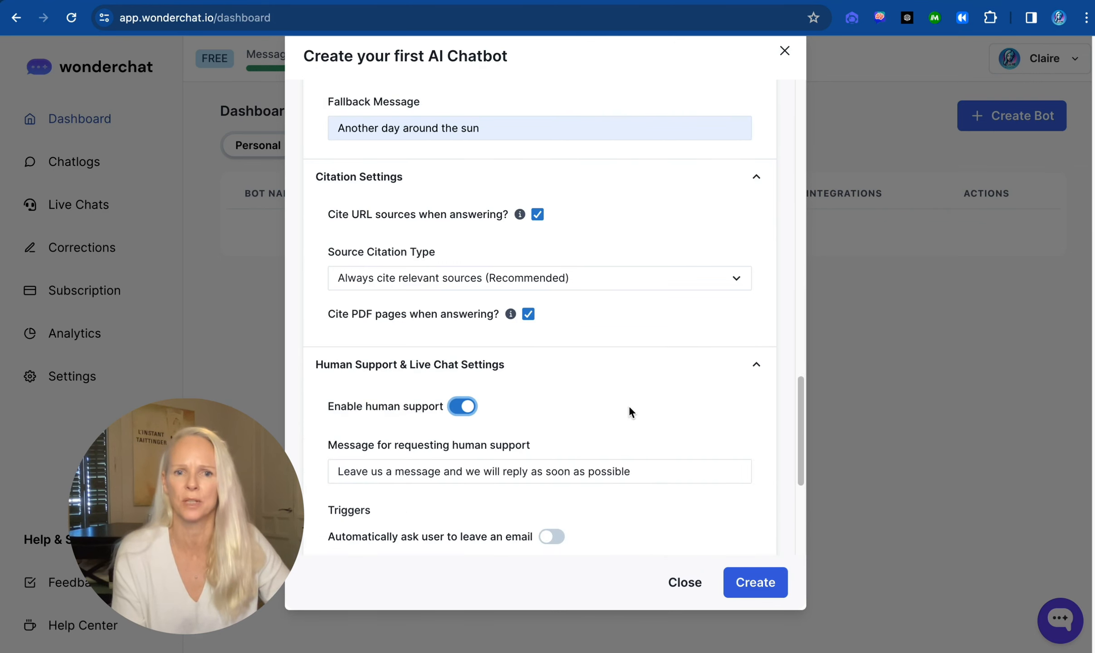
Step: Make lead collection required, turn on collecting the visitor's email, and create the chatbot
scroll(629, 406, down, 3)
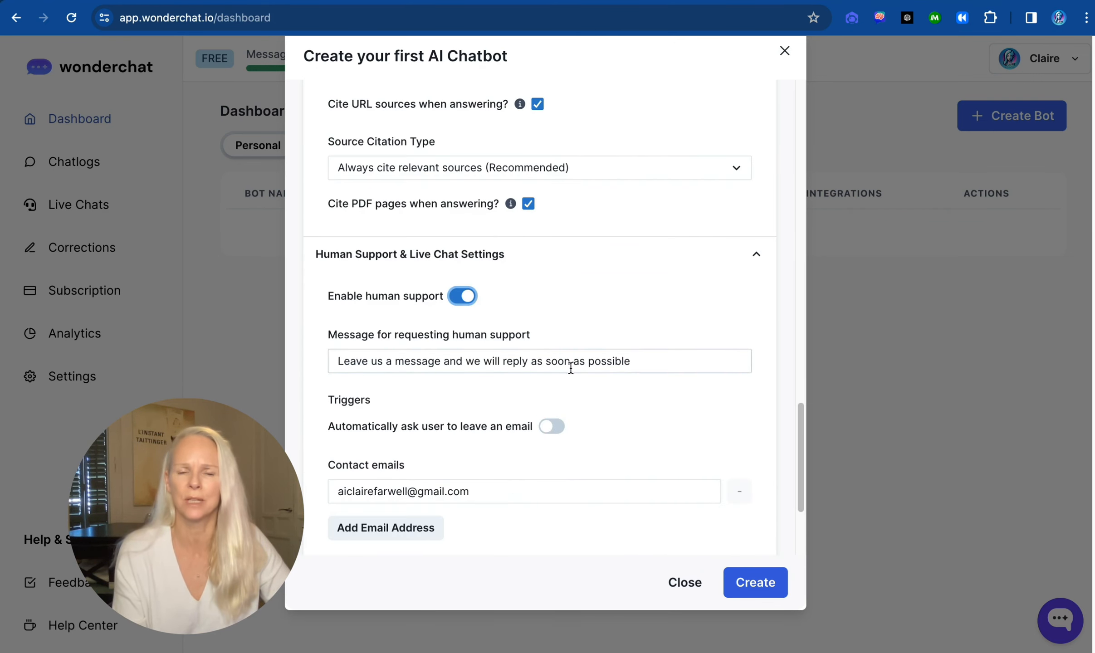
scroll(650, 361, down, 3)
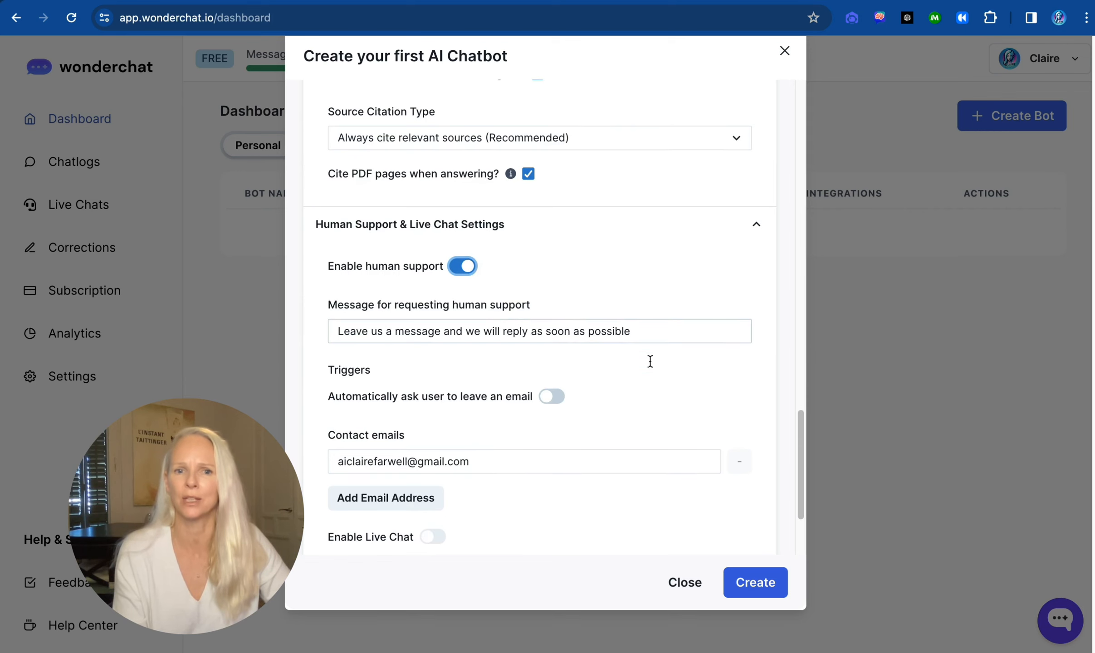
scroll(634, 349, down, 1)
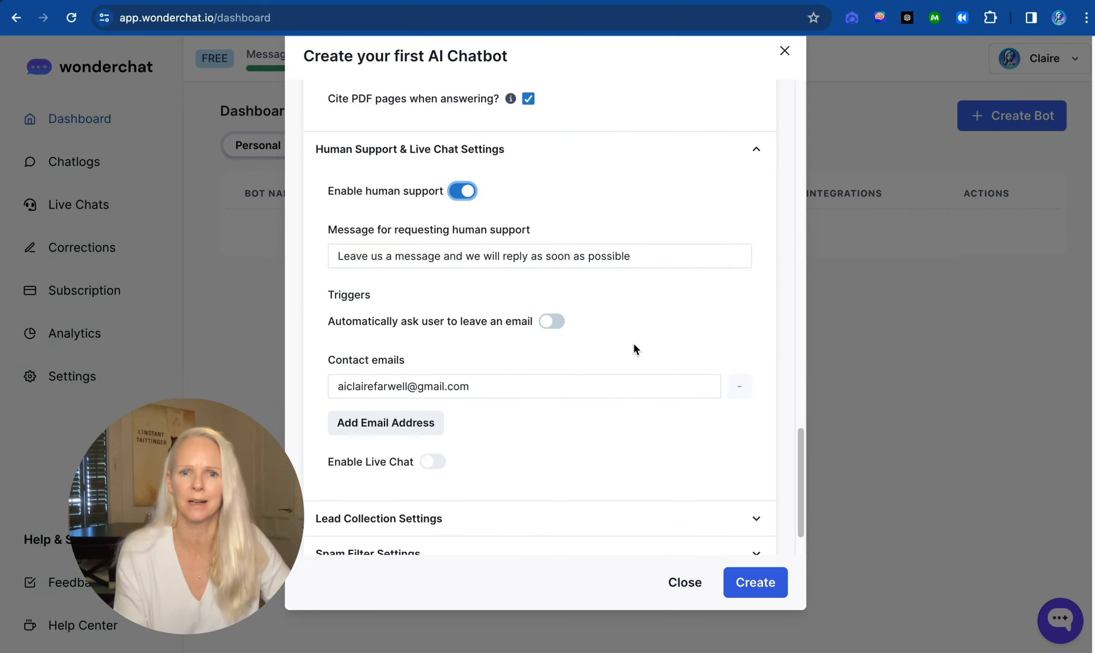
scroll(617, 320, down, 2)
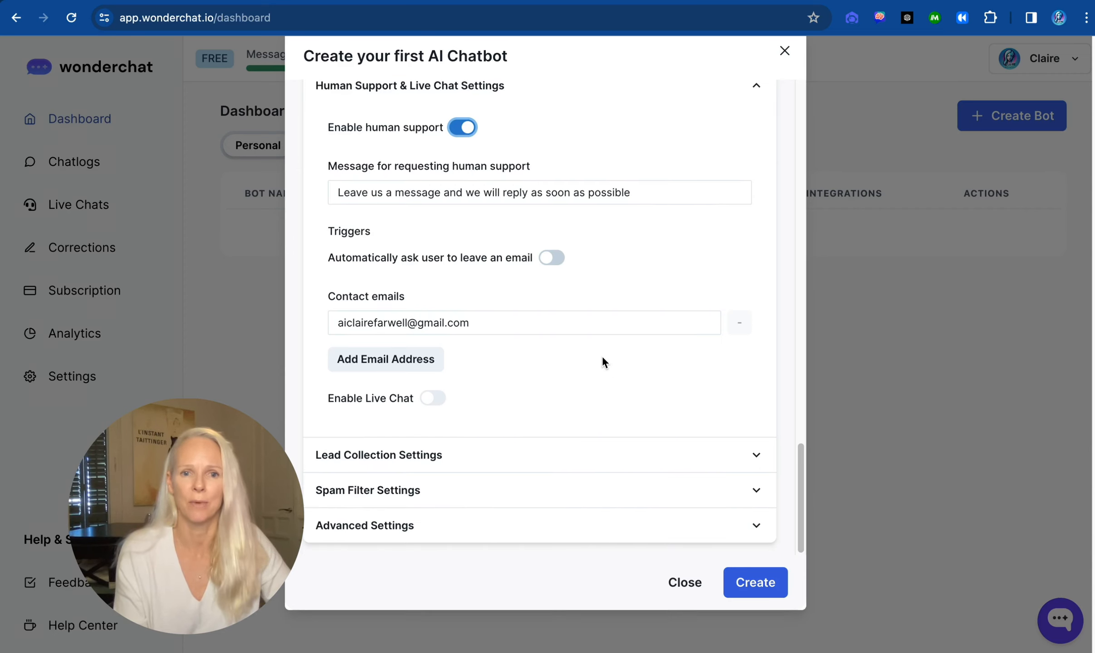
click(613, 451)
scroll(590, 358, down, 4)
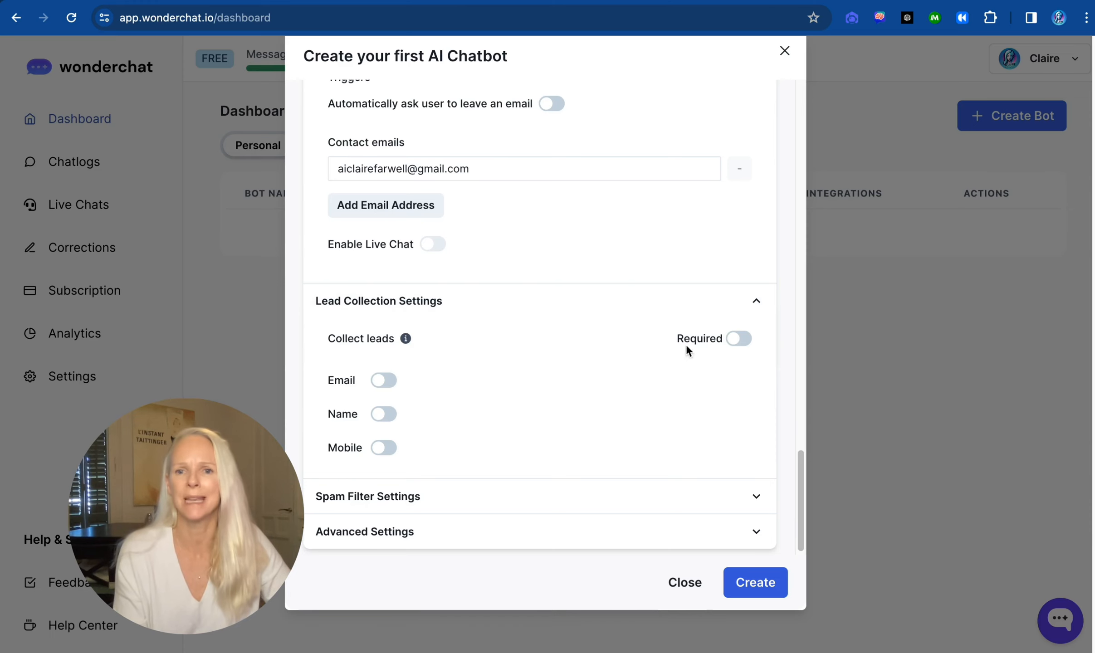
click(734, 339)
click(386, 381)
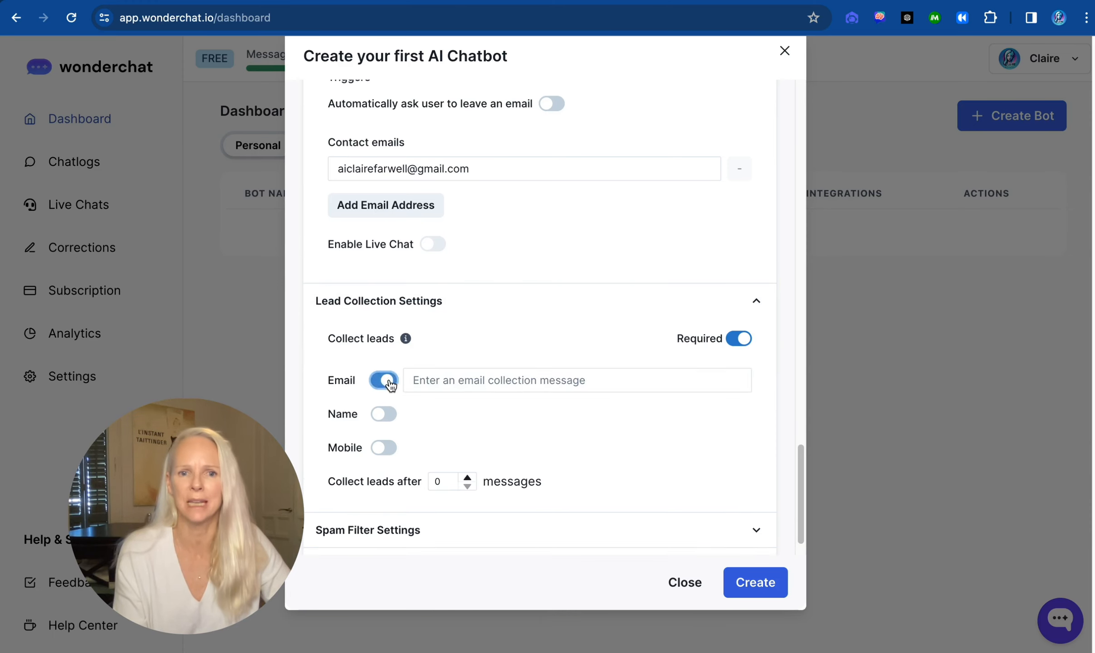
scroll(590, 416, down, 1)
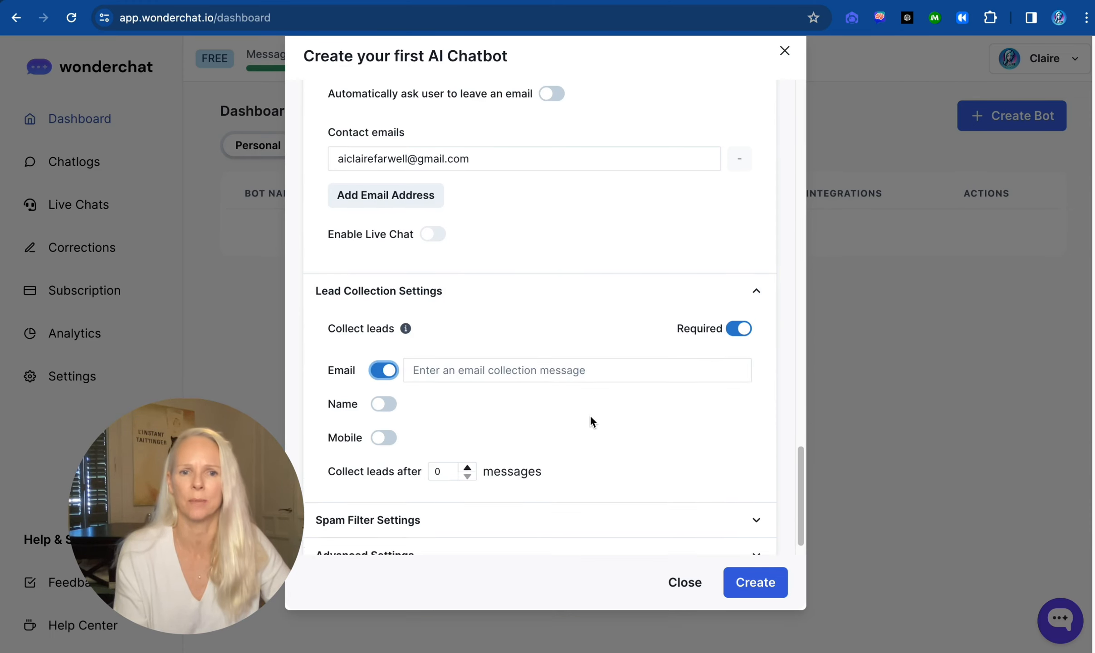
click(759, 585)
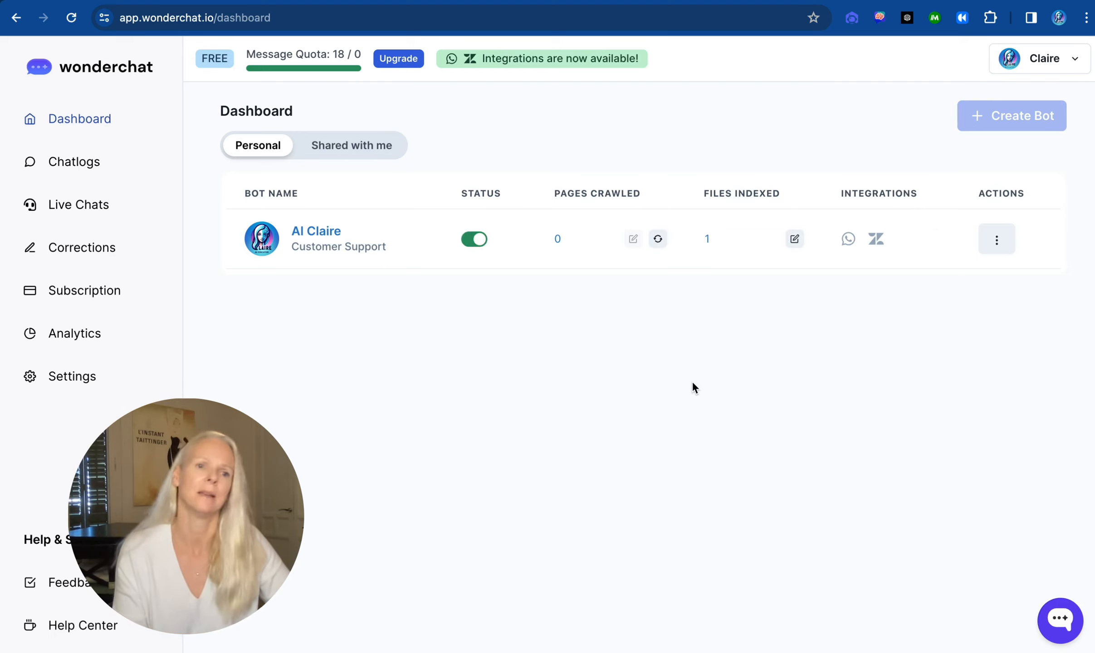
Step: Open the website embedding option for the new chatbot
click(1004, 240)
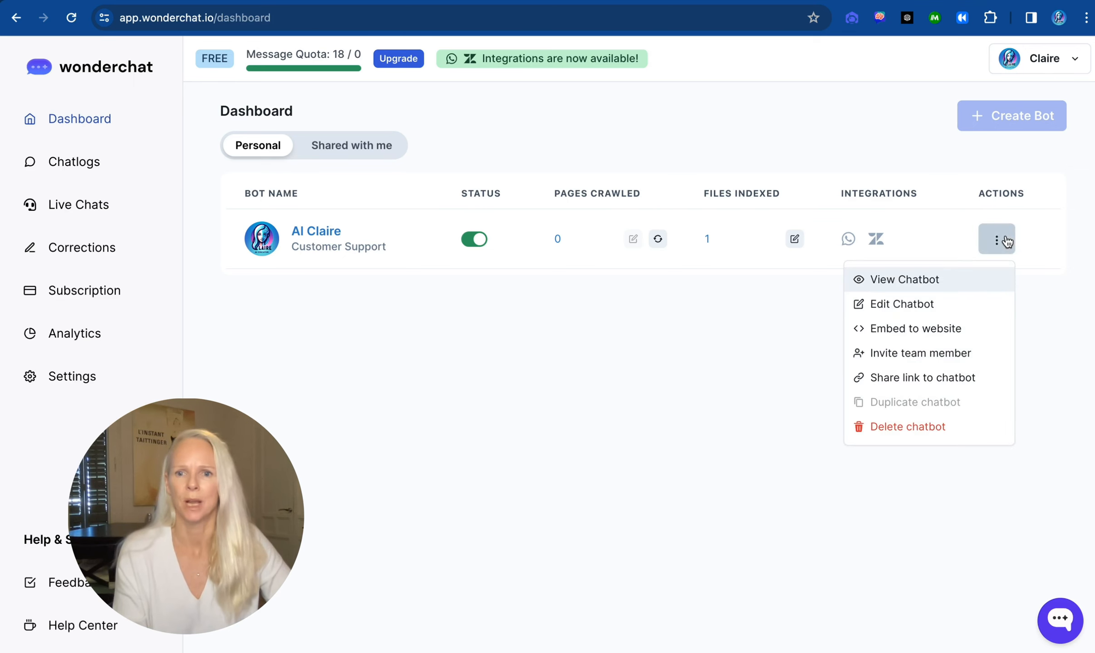
click(937, 330)
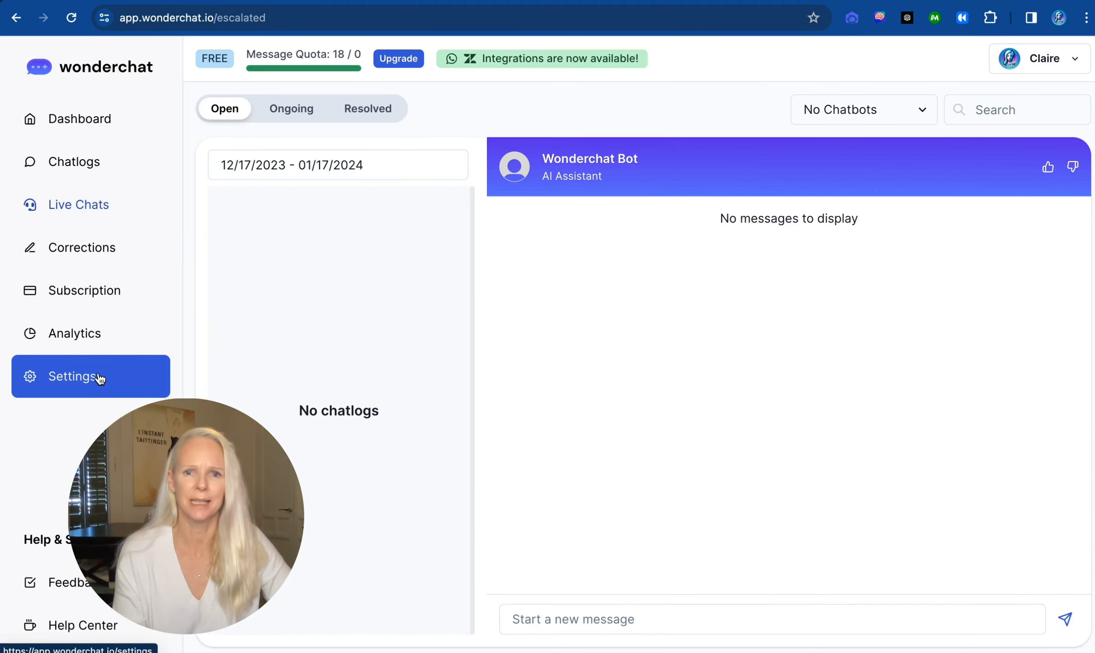
Step: Examine the third-party integrations available in the account settings
click(98, 378)
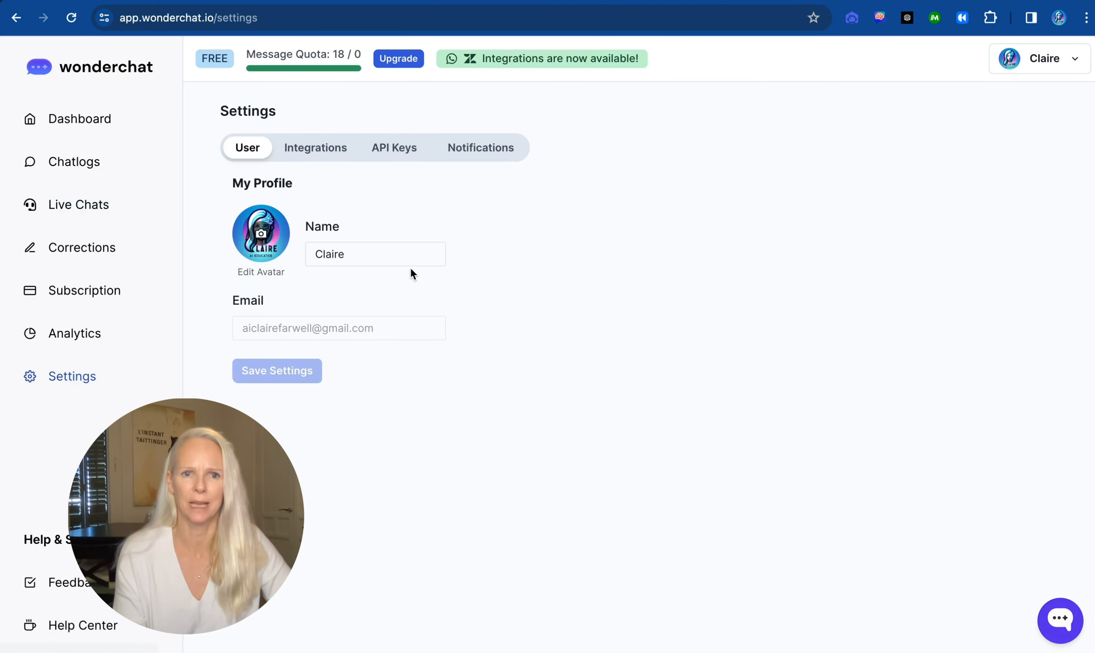
click(327, 149)
mouse_move(1067, 346)
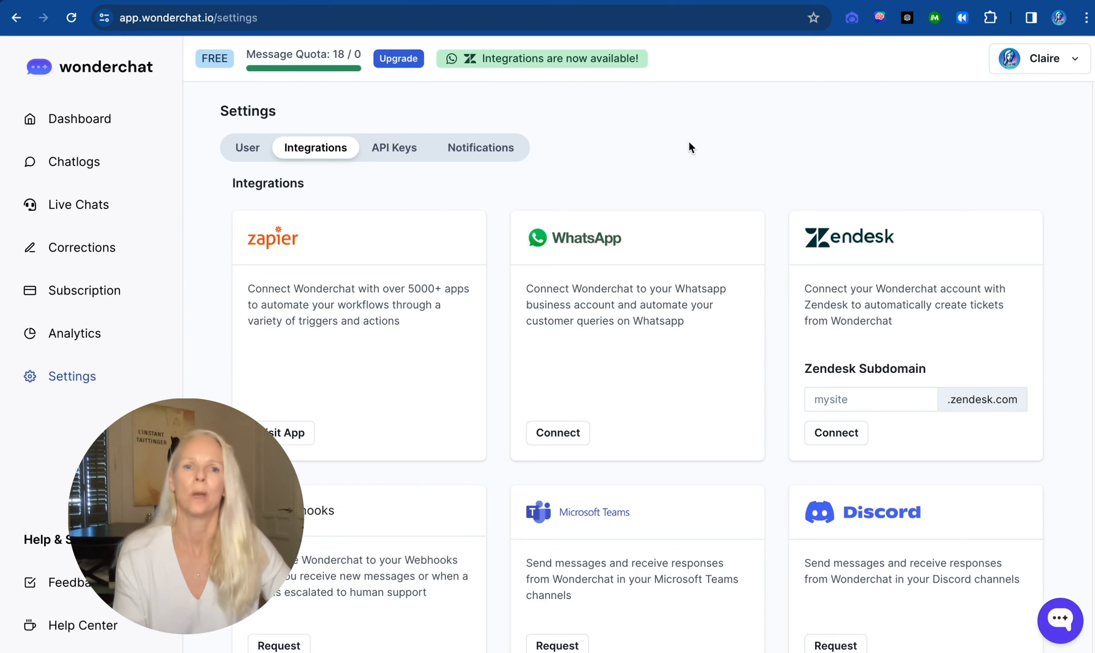
scroll(686, 143, down, 1)
scroll(686, 142, down, 1)
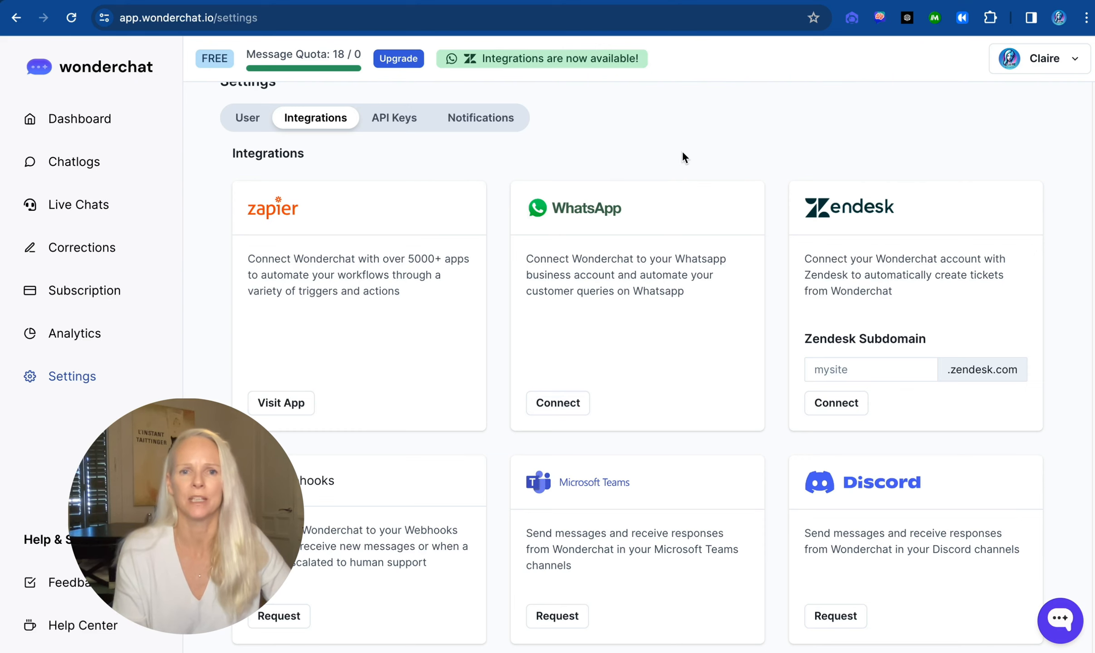
scroll(676, 146, down, 1)
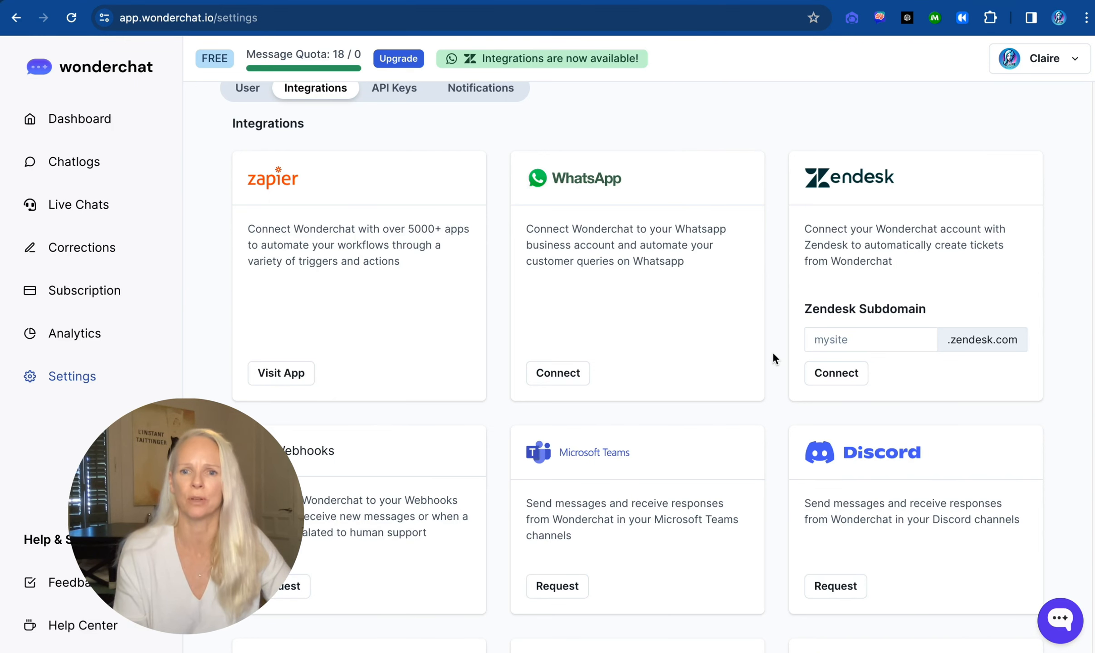
scroll(772, 352, down, 3)
scroll(773, 350, up, 4)
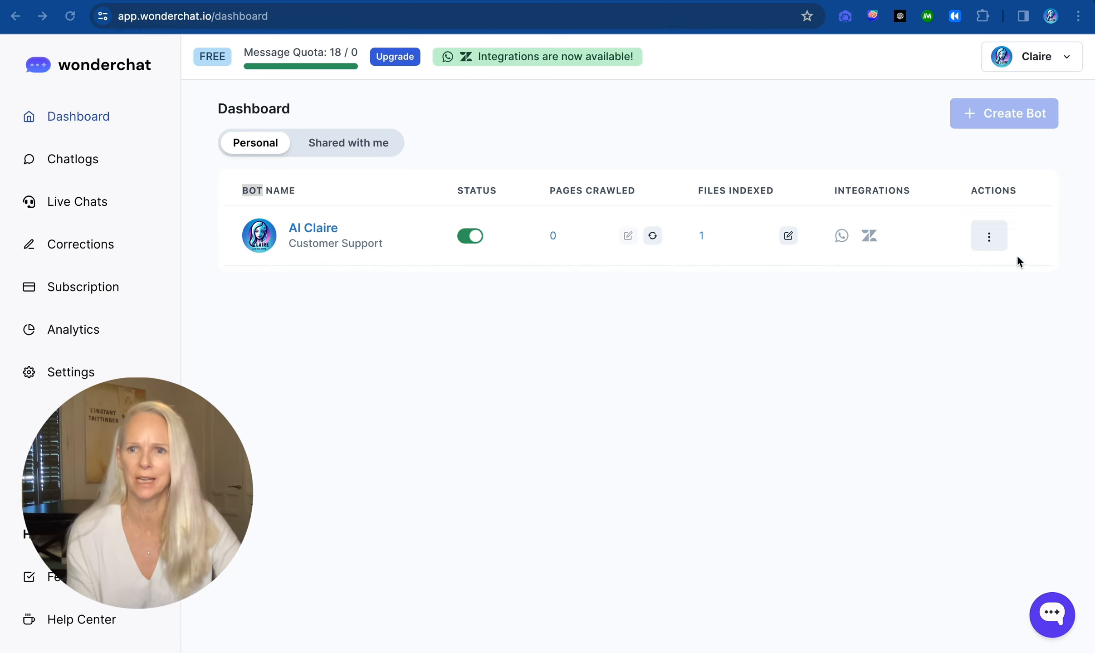
Step: View the new chatbot and send it the message "hi there i need to know about ai tools"
click(992, 239)
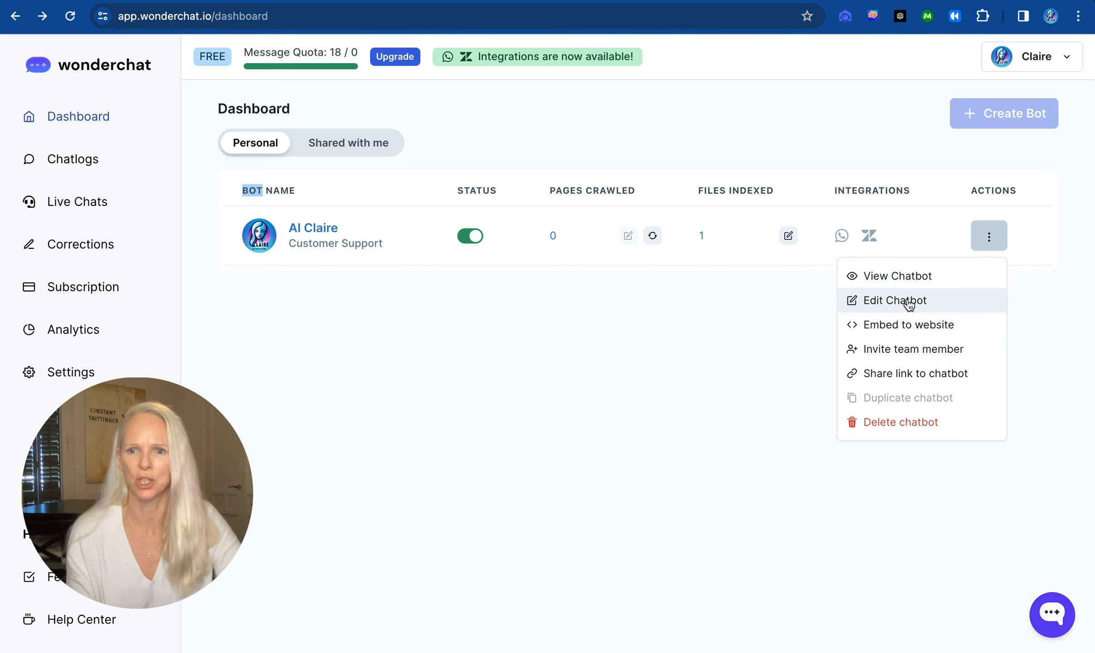
click(900, 276)
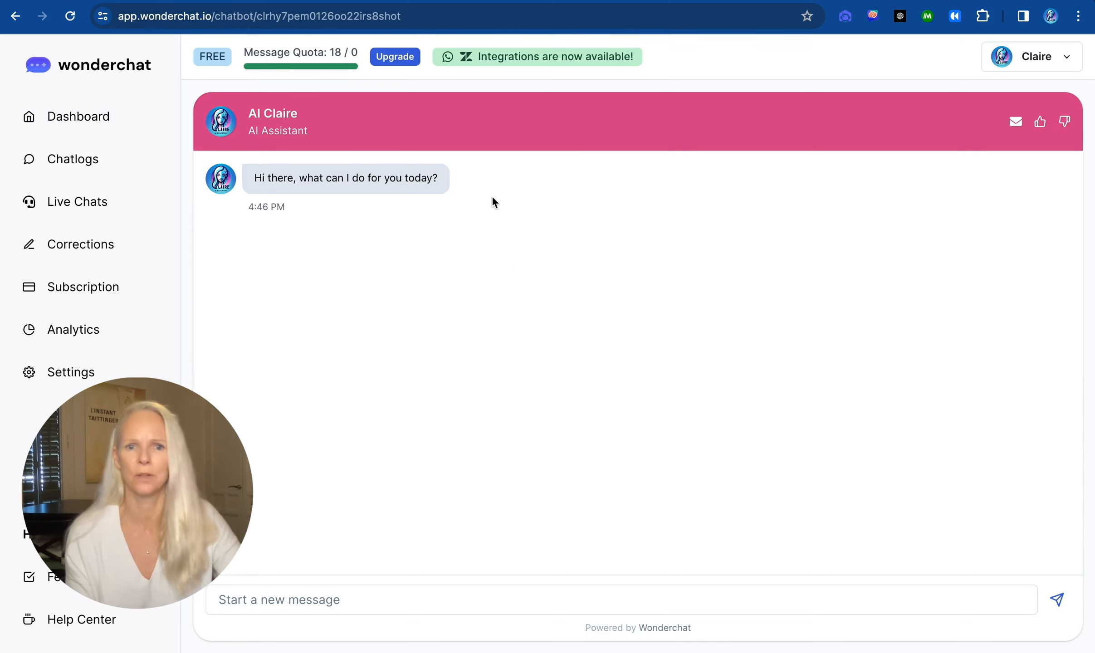
click(515, 598)
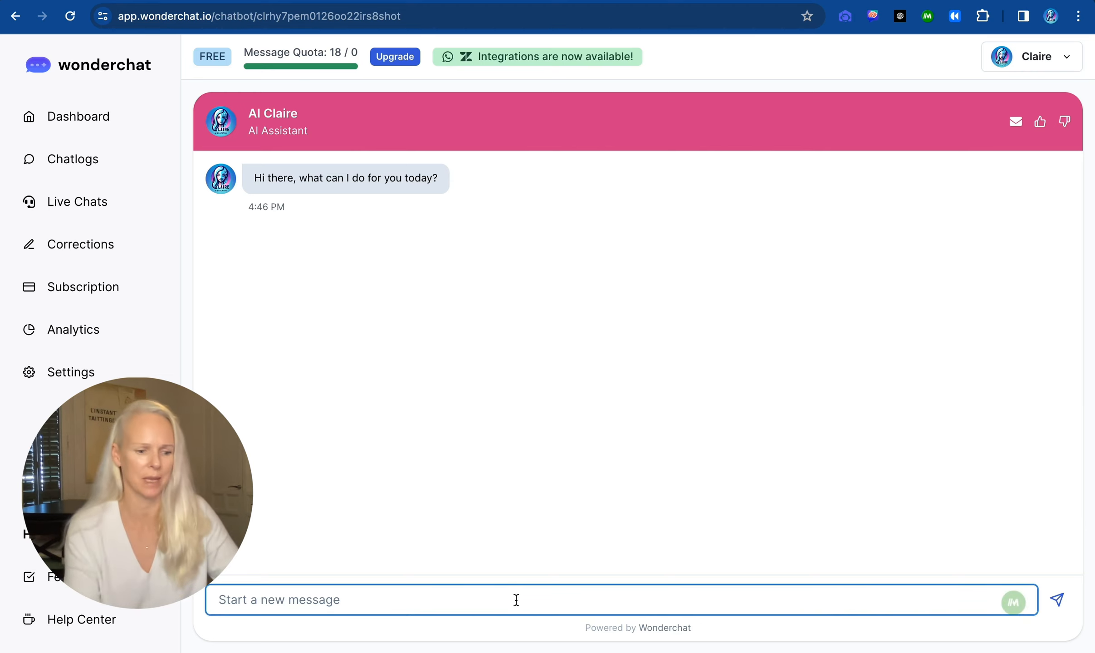
text(hi there)
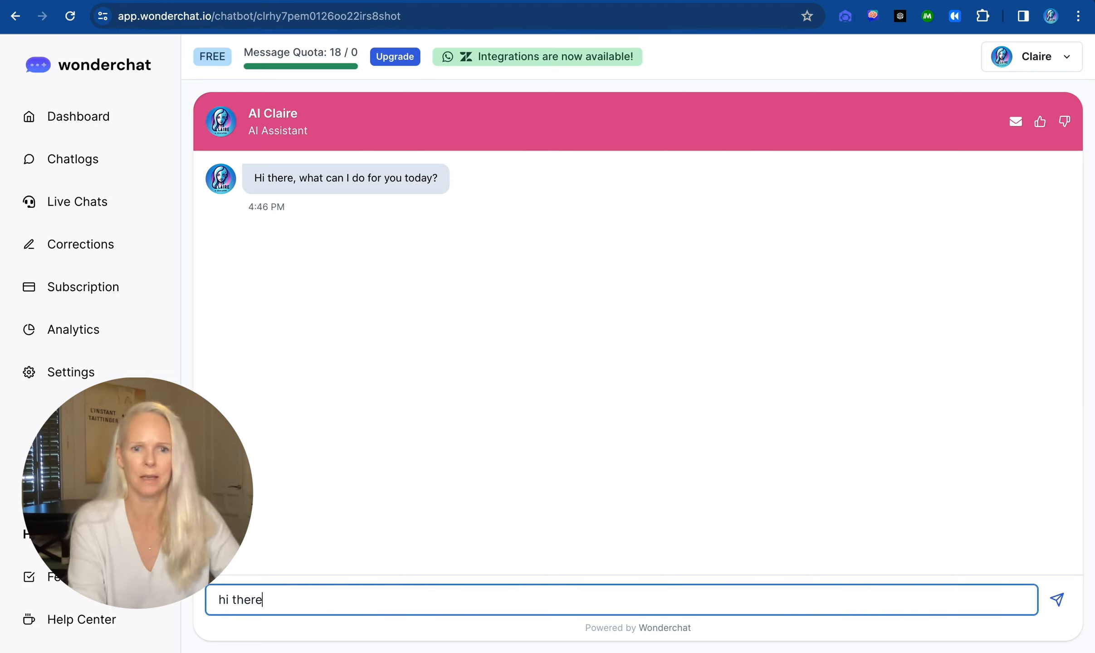
text( i ne)
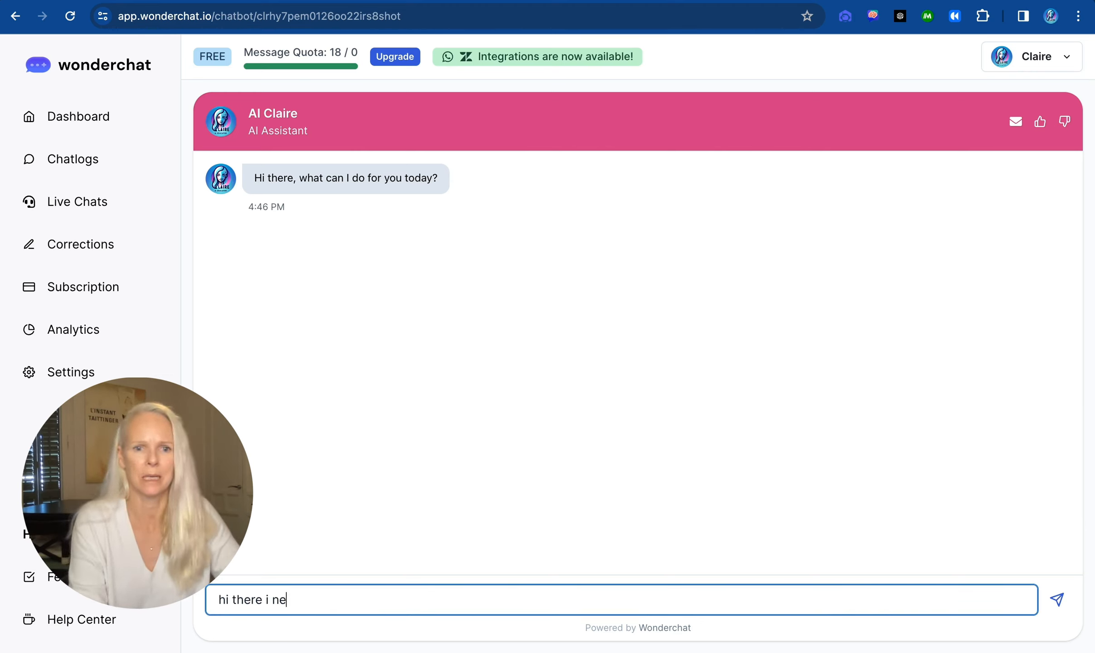
text(ed to know abou)
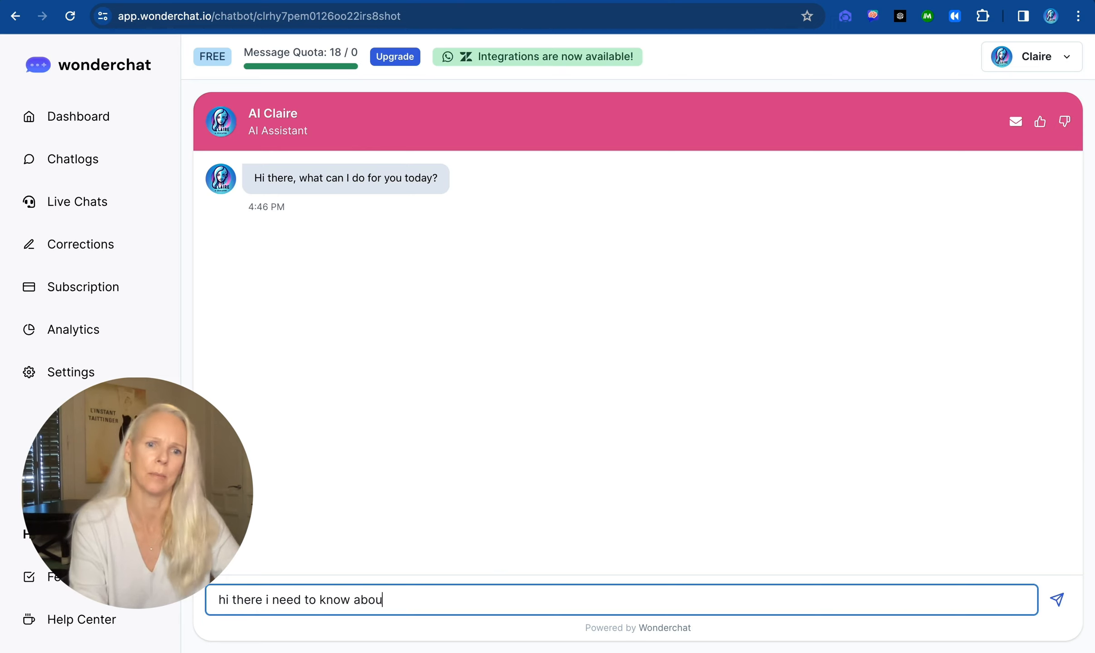
text(t ai)
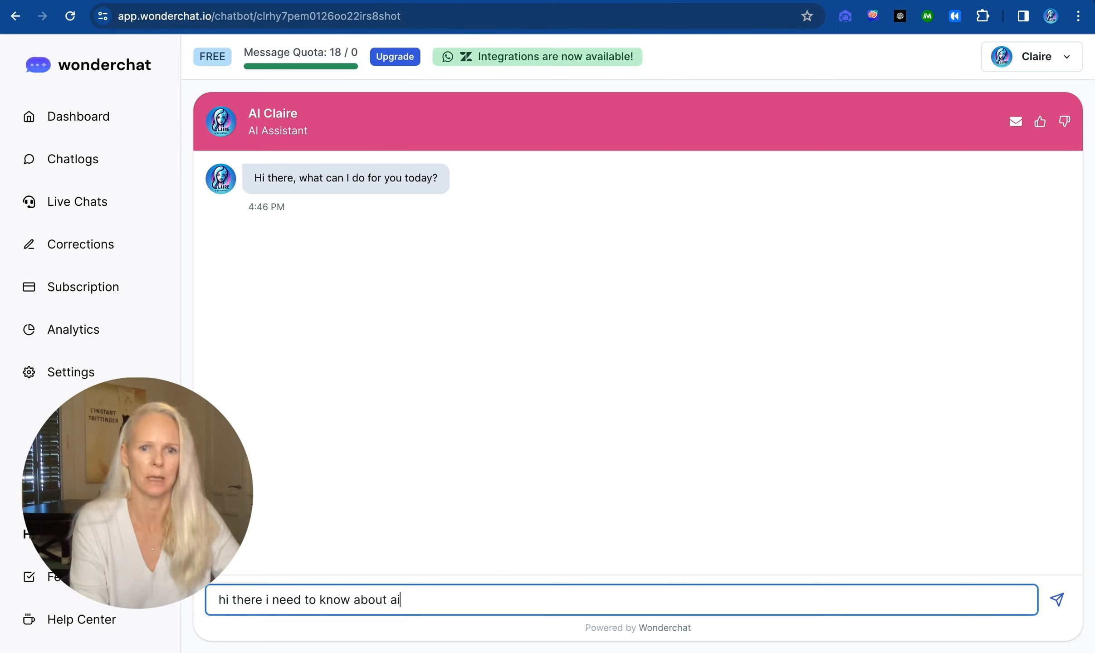
text( tools)
key(Return)
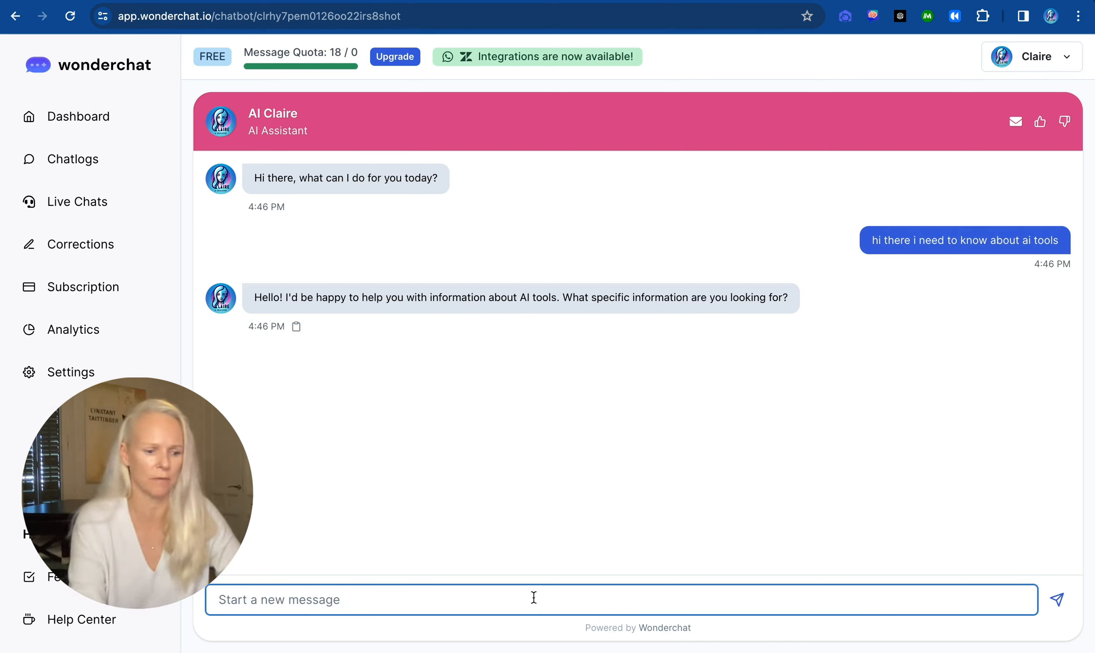
Step: Reply to the chatbot with "a video editing tool please"
text(a video ed)
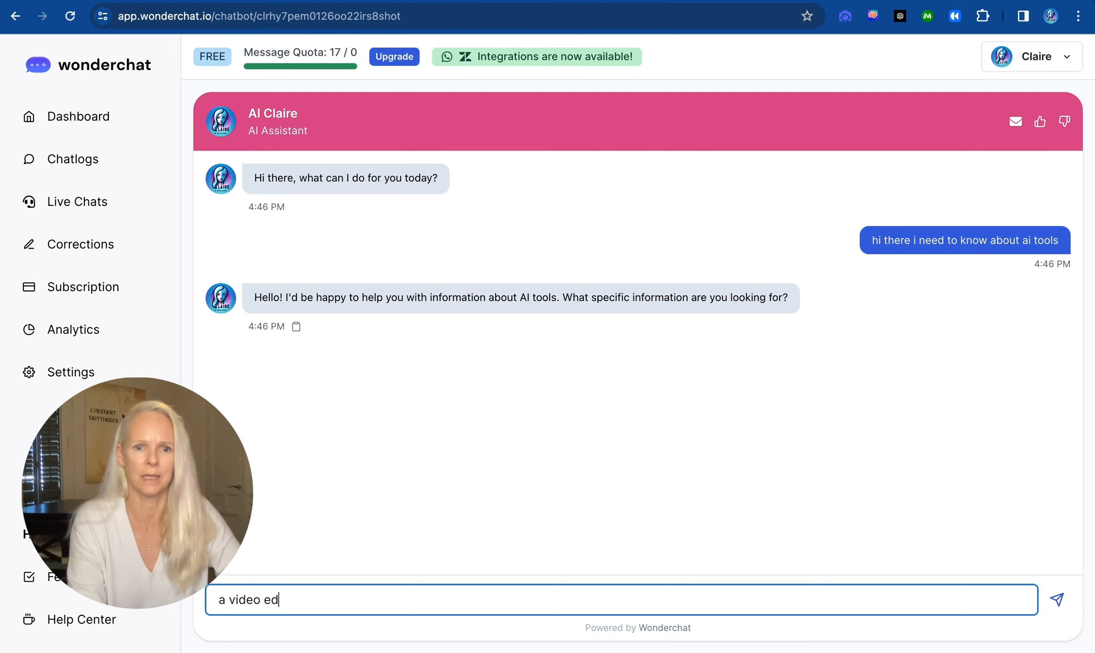
text(iting tool please)
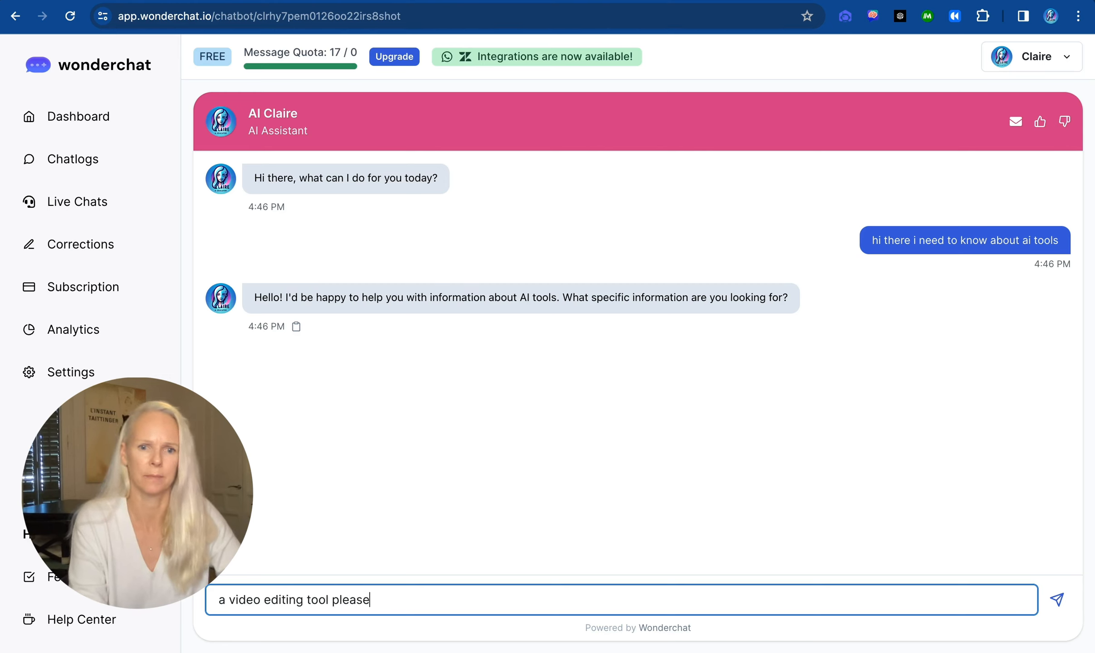
key(Return)
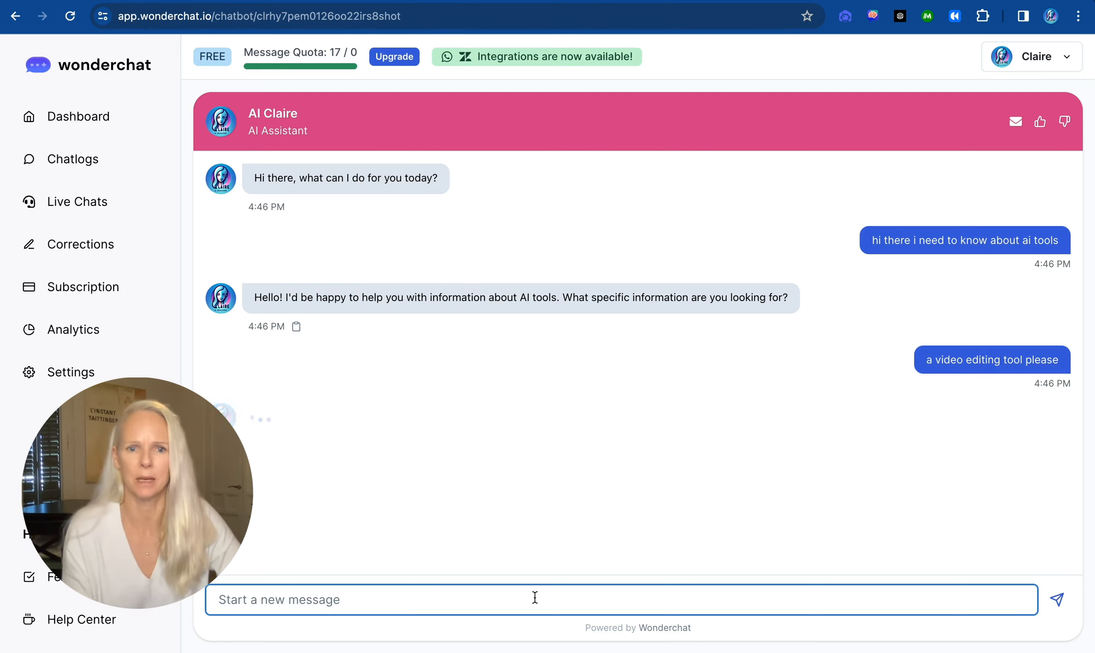